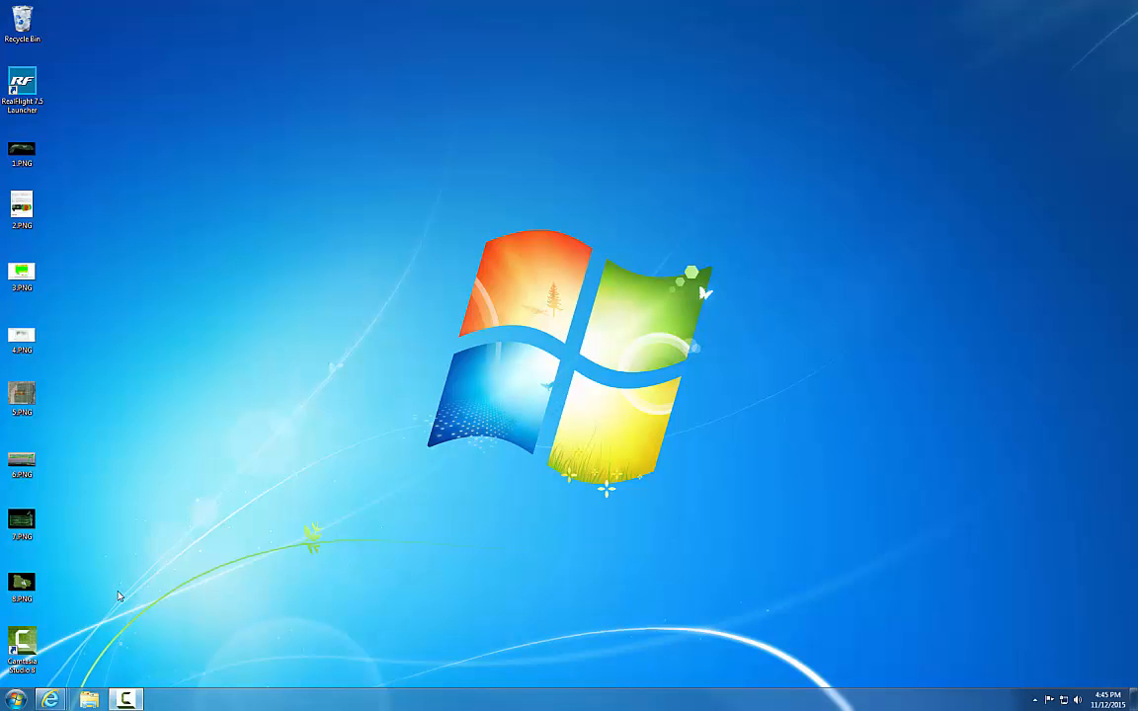
Launch Pix4Dmapper and open the soccerparkgems project from the recent projects
key("super")
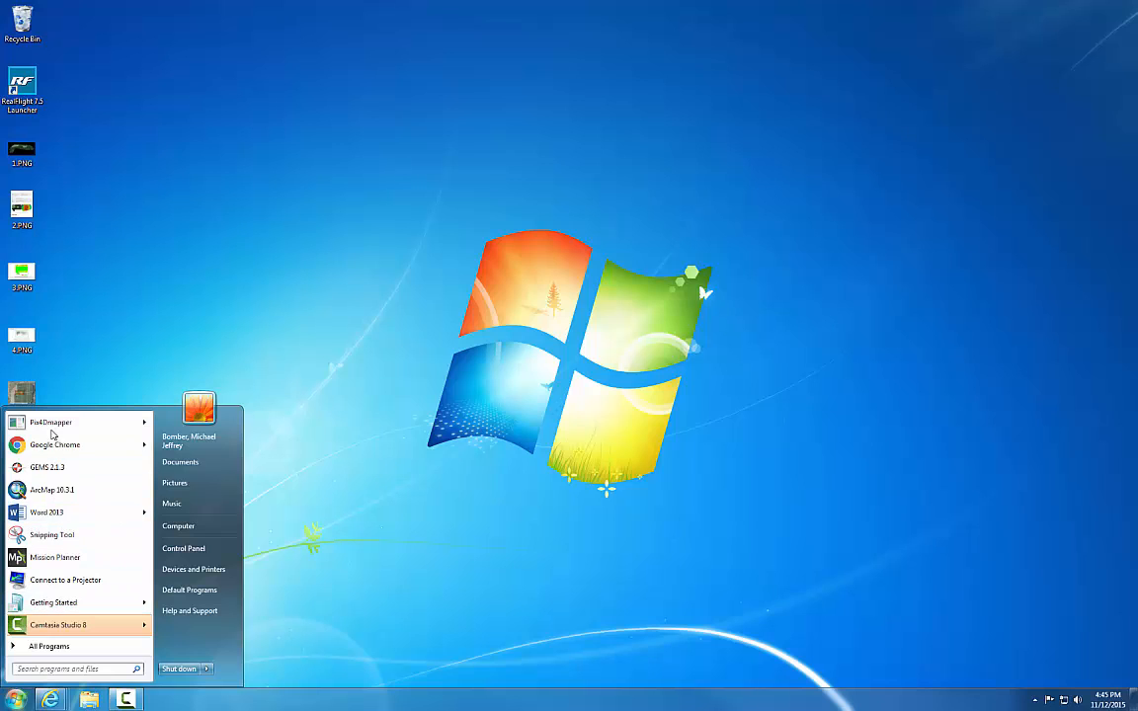
left_click(46, 385)
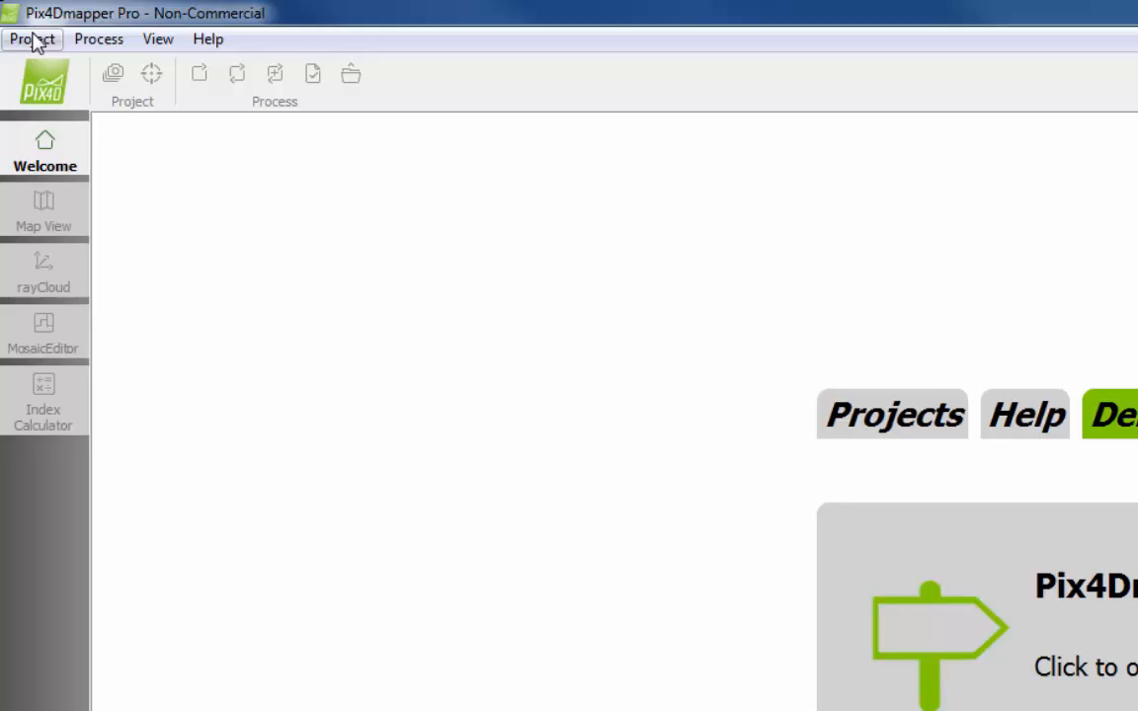
left_click(34, 40)
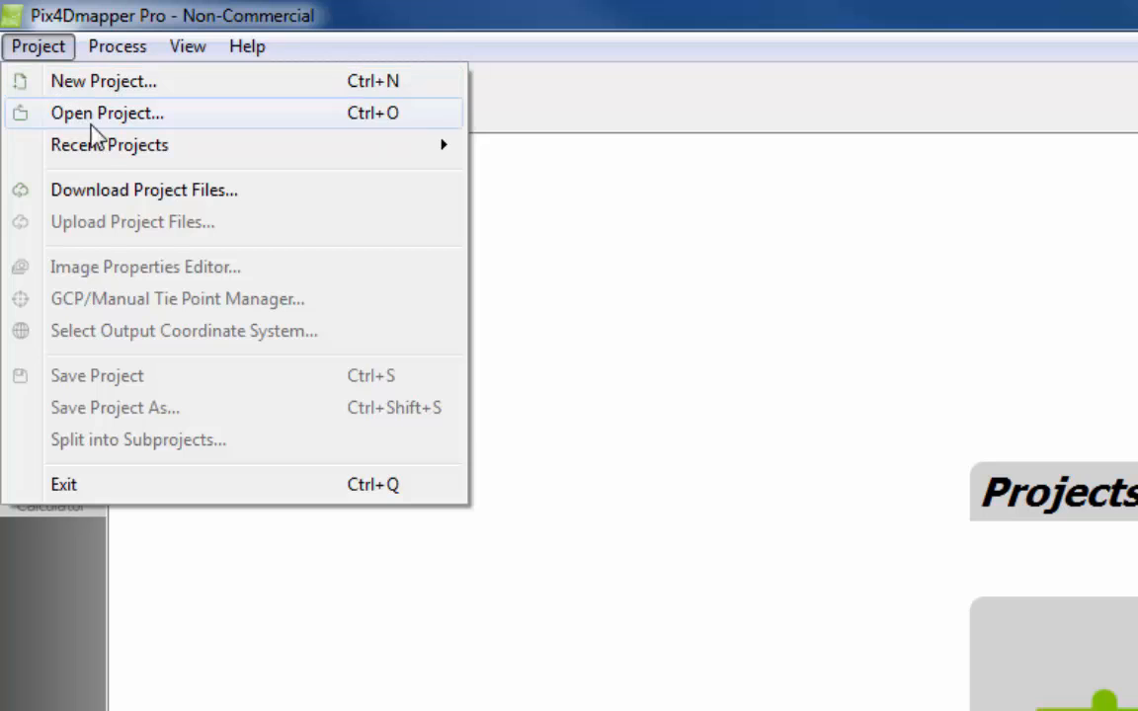
mouse_move(103, 148)
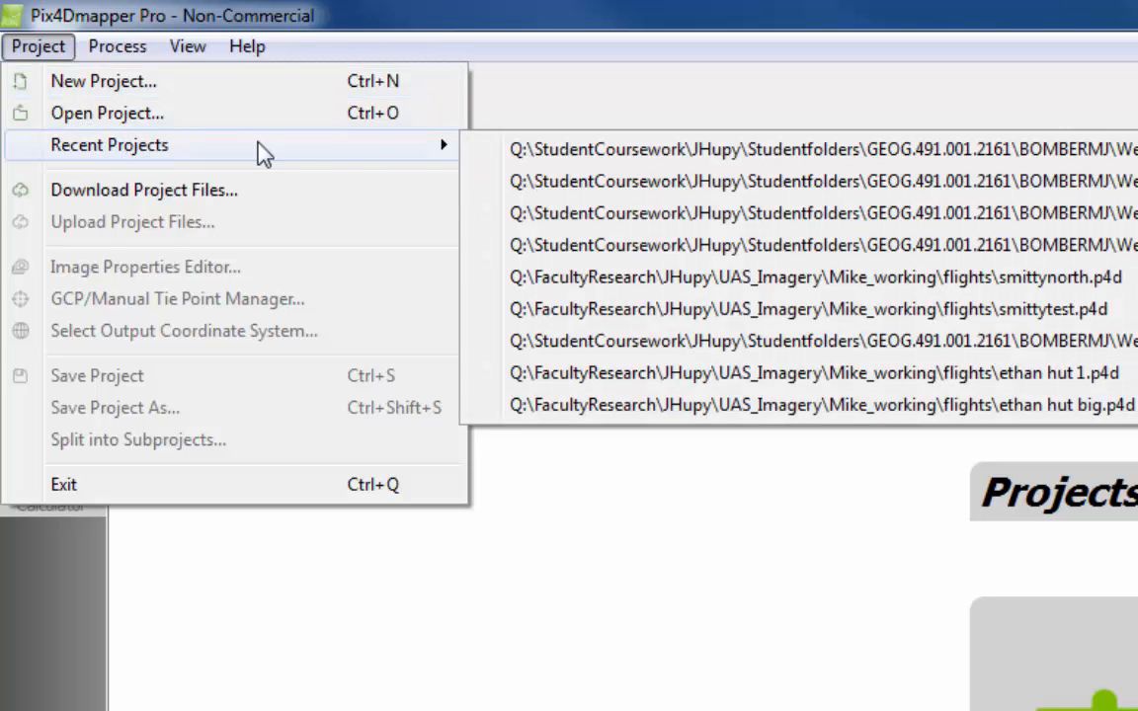
left_click(732, 163)
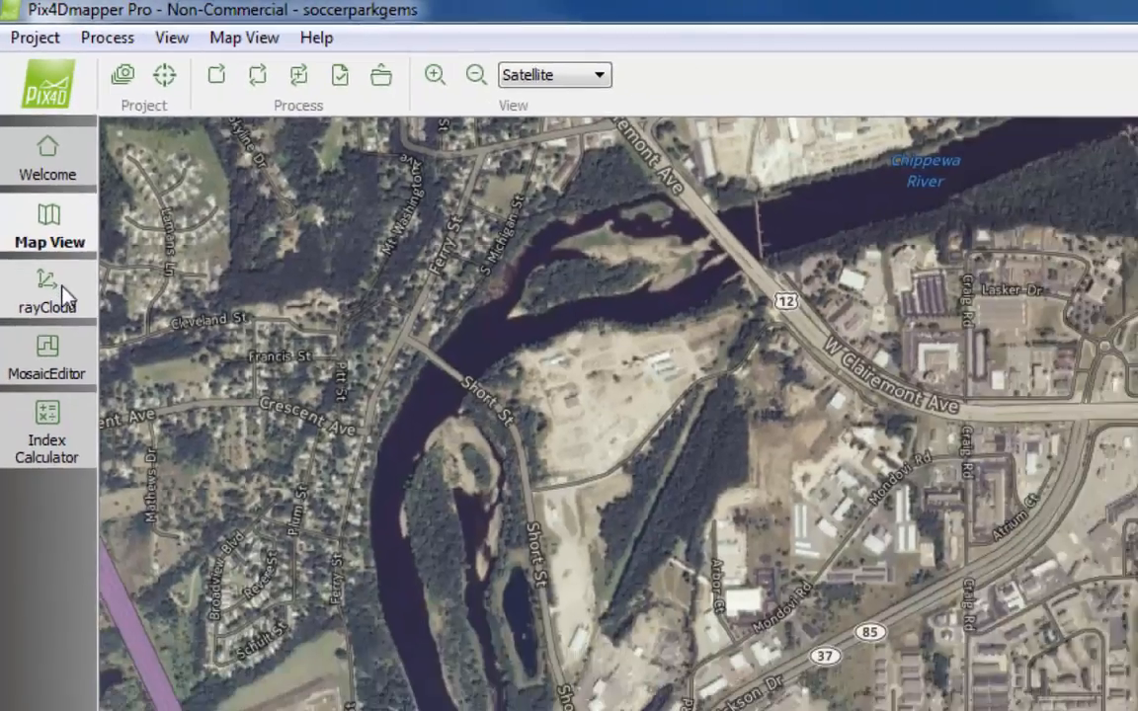
Switch to the rayCloud view and hide the cameras, rays and tie points
left_click(81, 391)
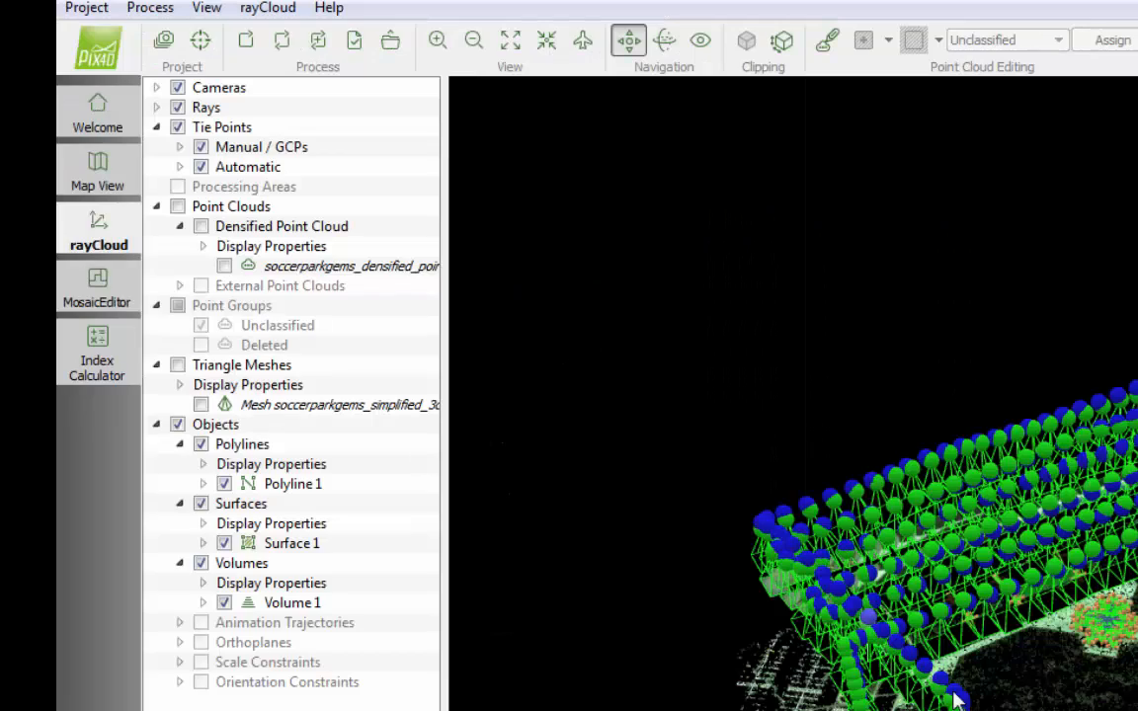
left_click(178, 88)
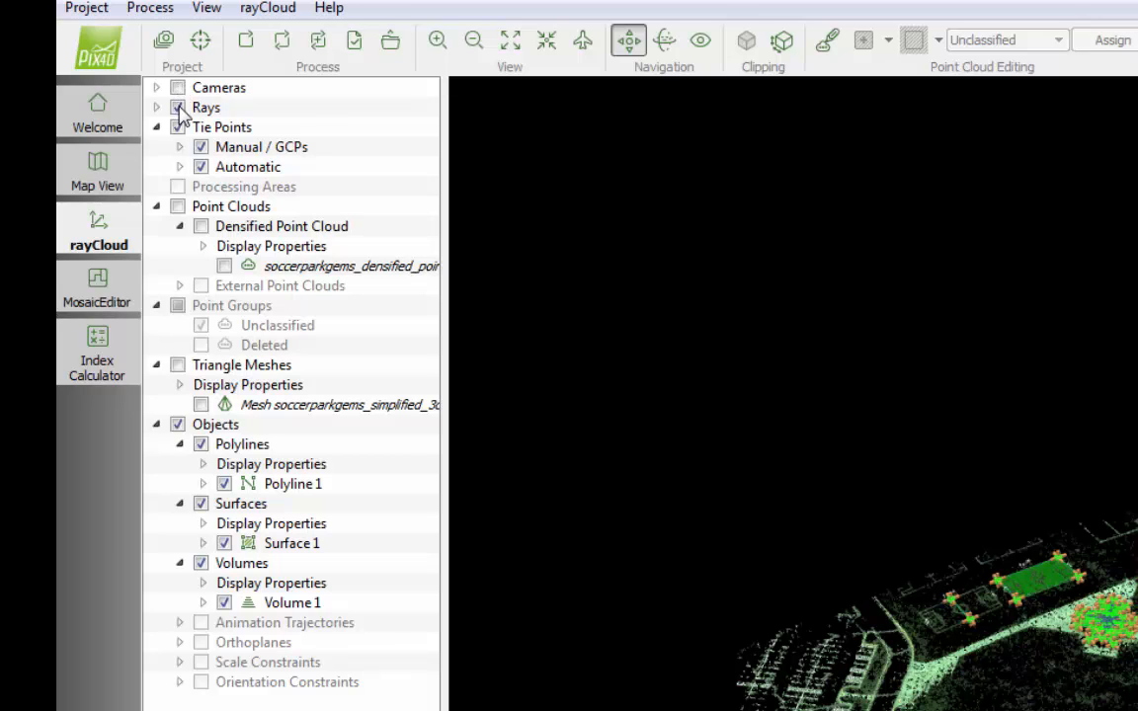
left_click(178, 108)
left_click(178, 129)
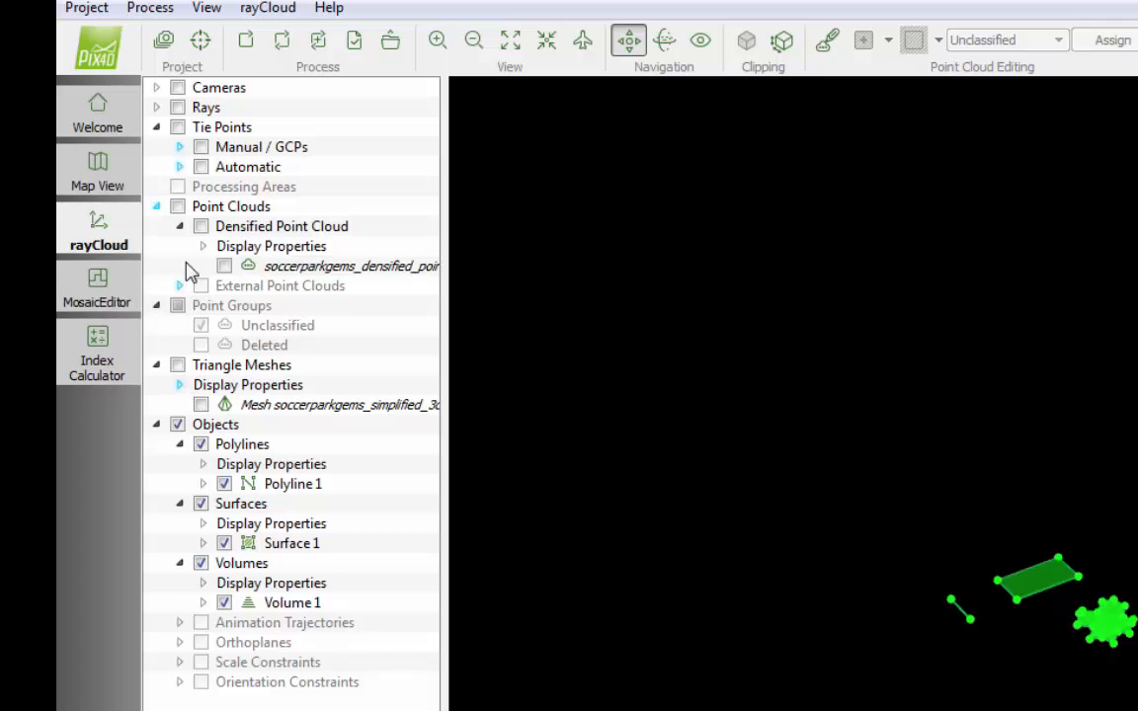
Display the point clouds and triangle meshes, and hide all existing measurement objects
left_click(178, 207)
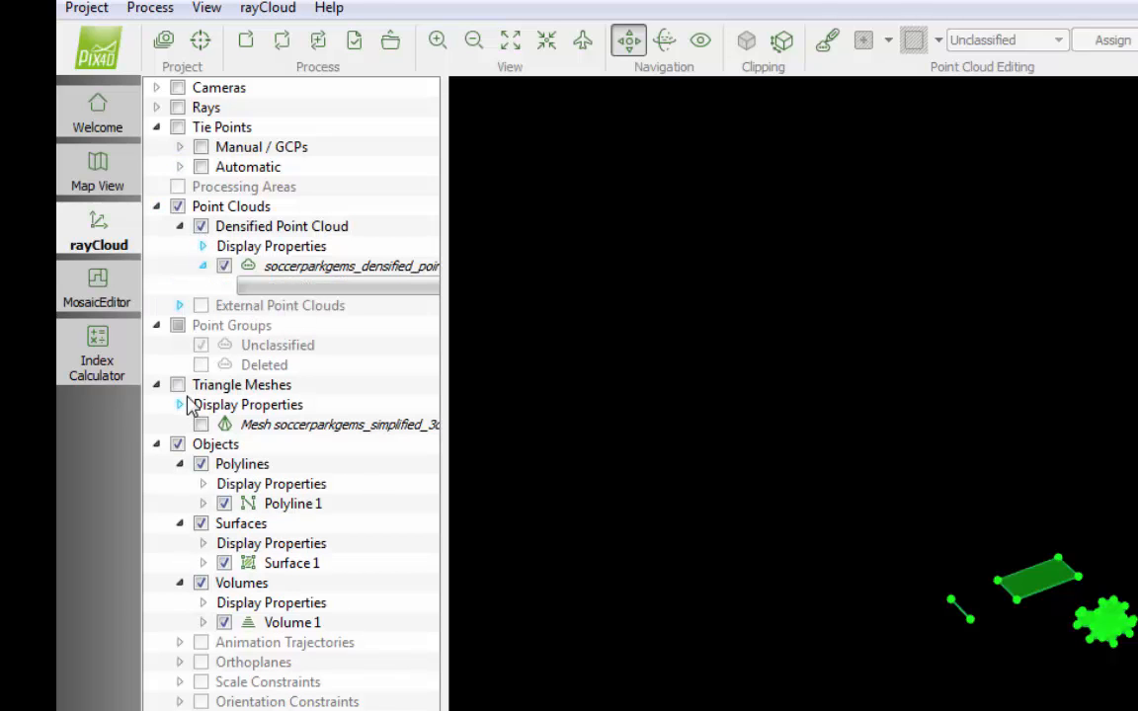
left_click(179, 385)
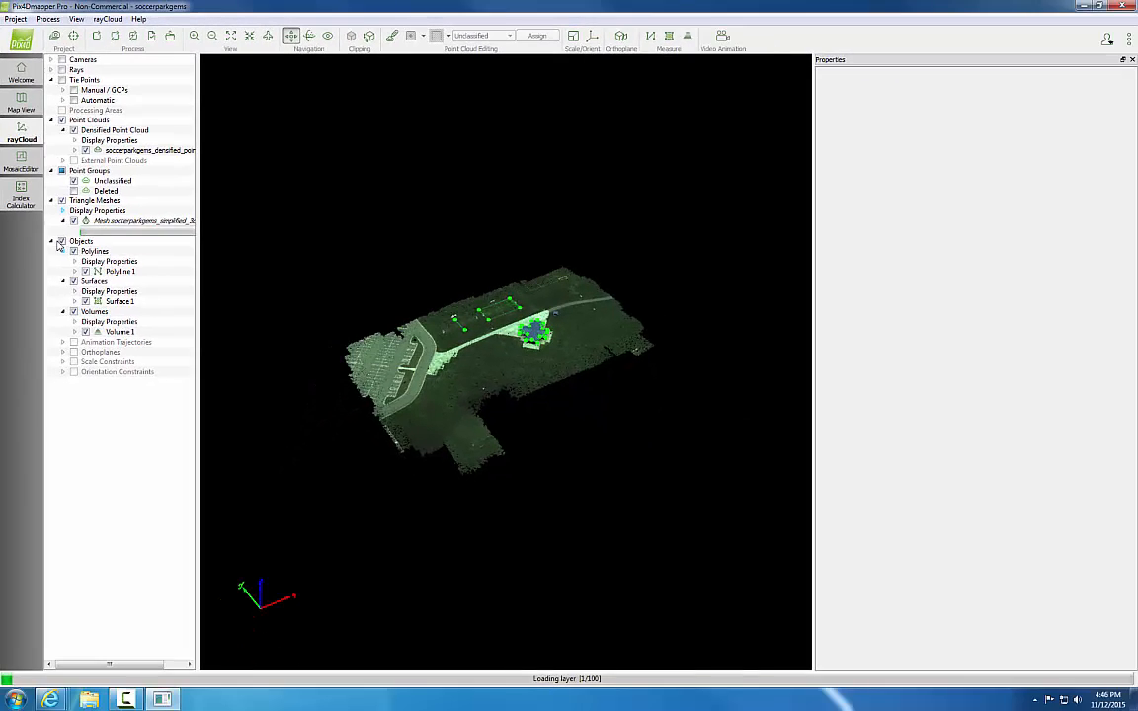
left_click(177, 444)
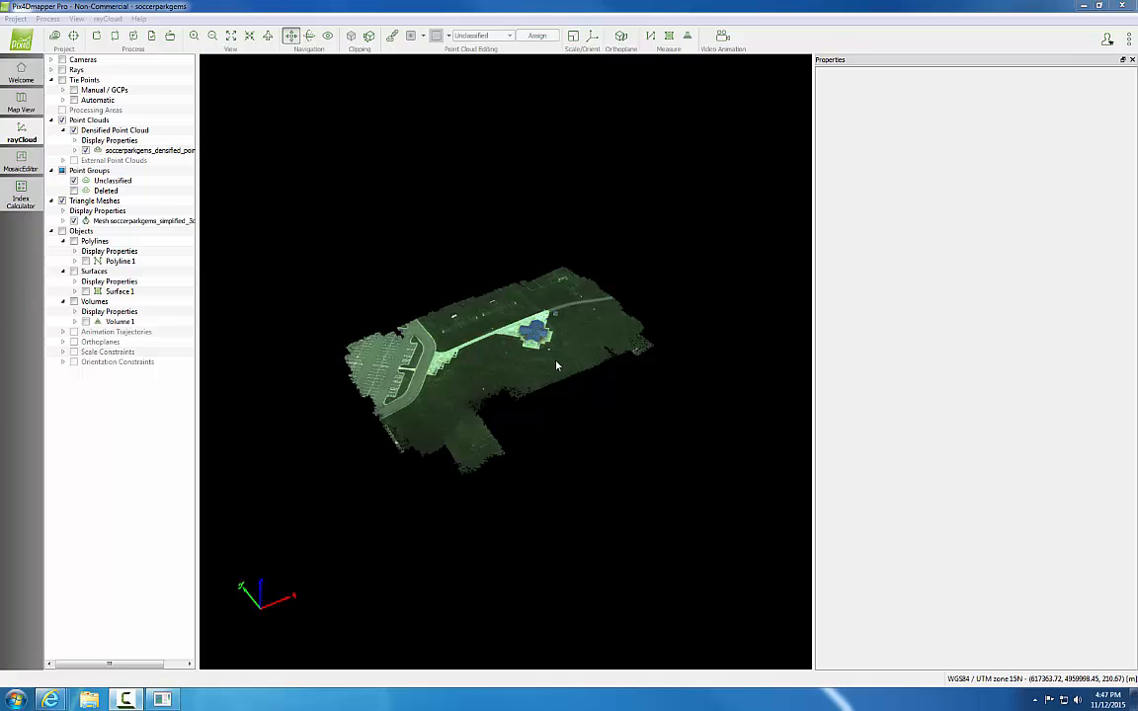
Draw a two-vertex polyline about 25.2 m long along the southern sideline of the eastern small soccer field
left_click(551, 344)
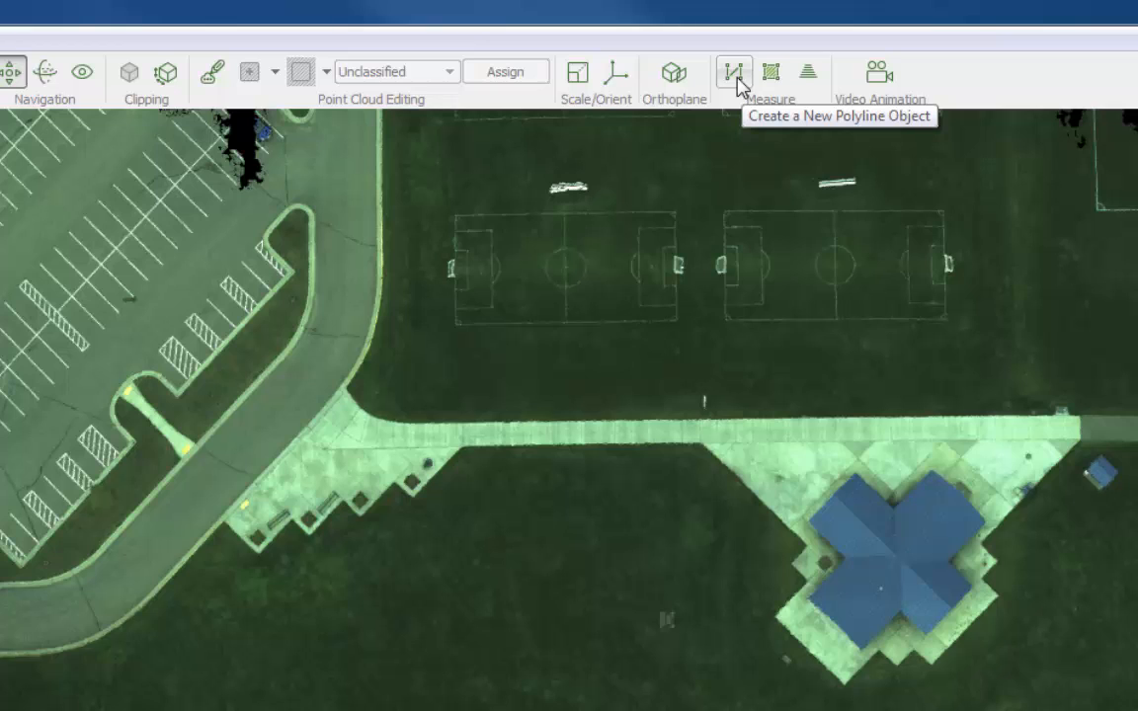
left_click(733, 73)
left_click(724, 309)
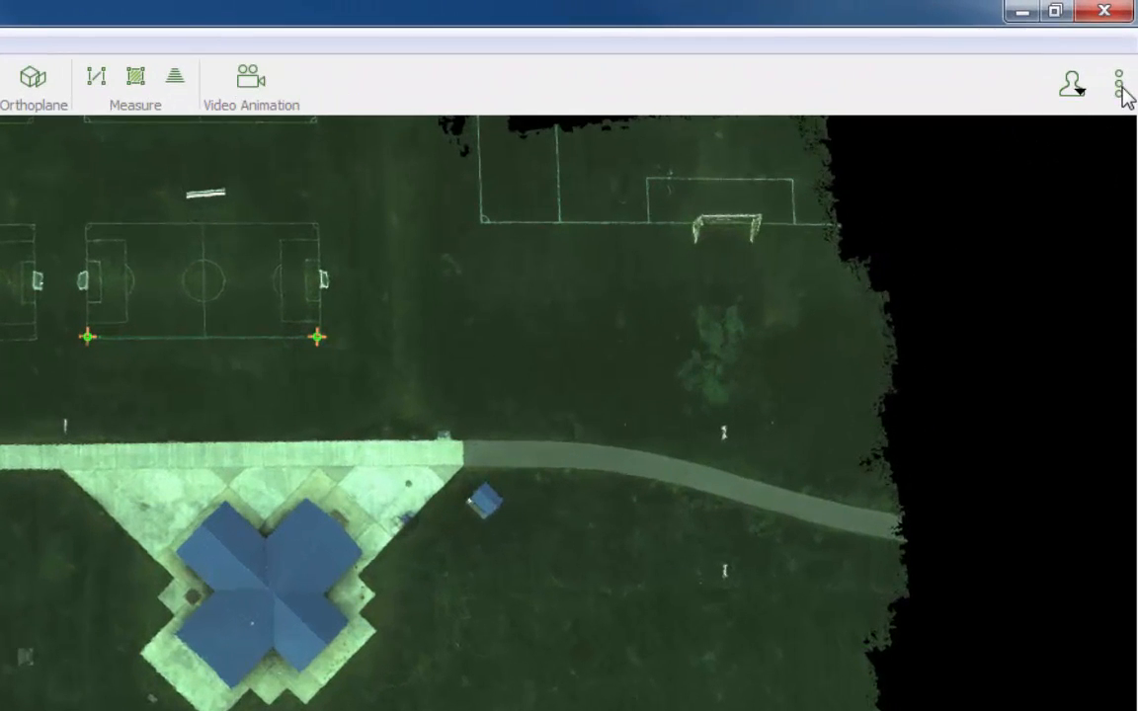
Check the new polyline's 3D and 2D length measurements in its properties and hide Polyline 2
left_click(1119, 89)
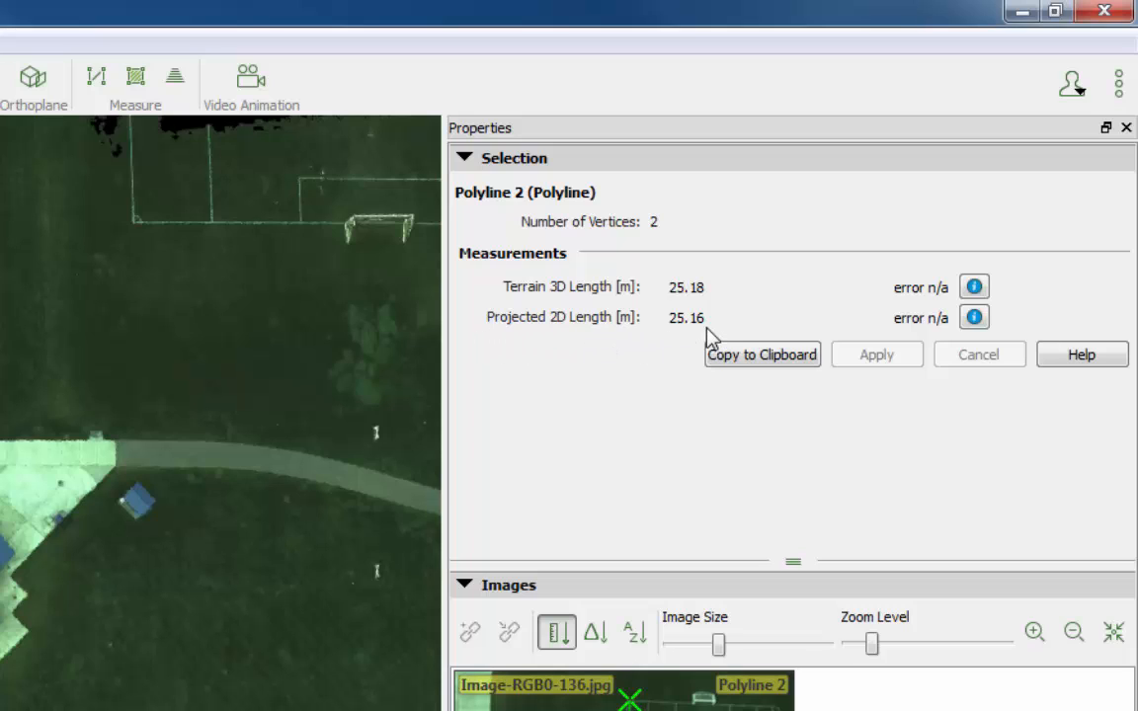
mouse_move(676, 335)
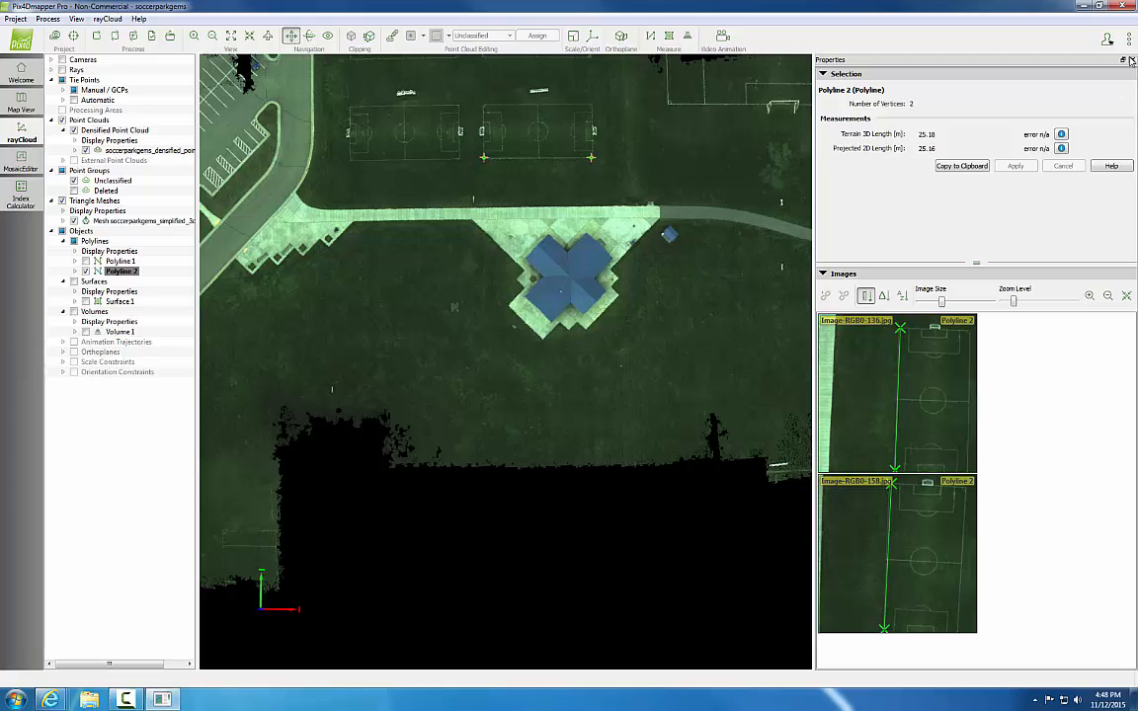
left_click(1132, 61)
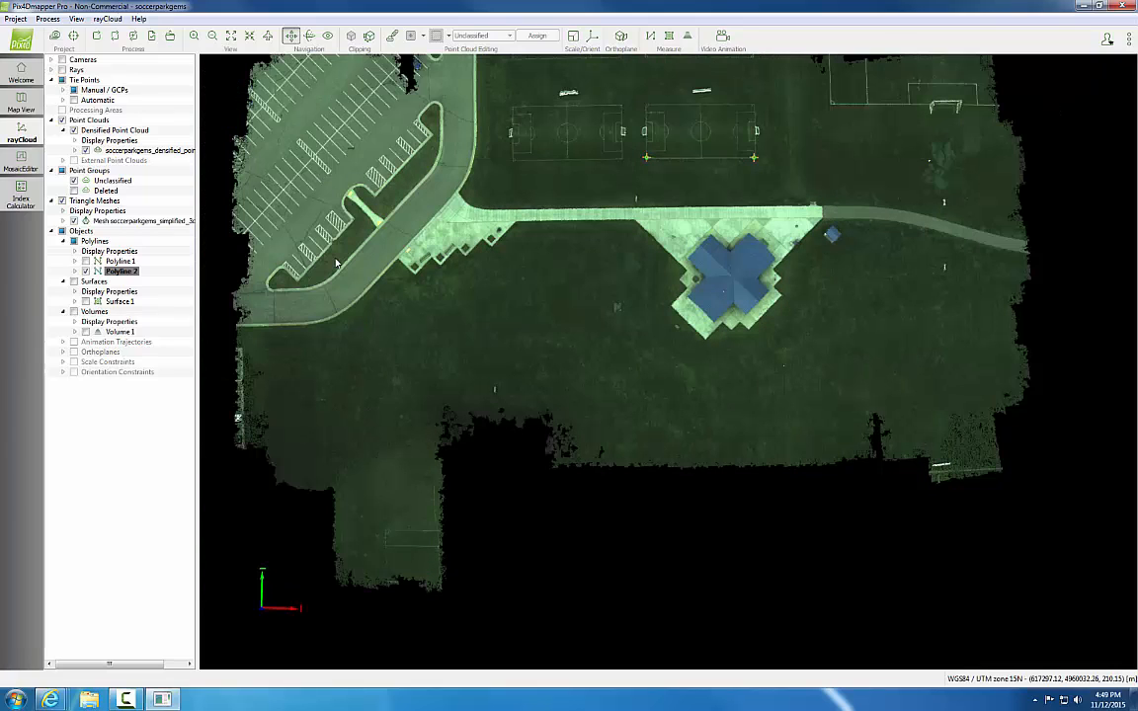
left_click(86, 272)
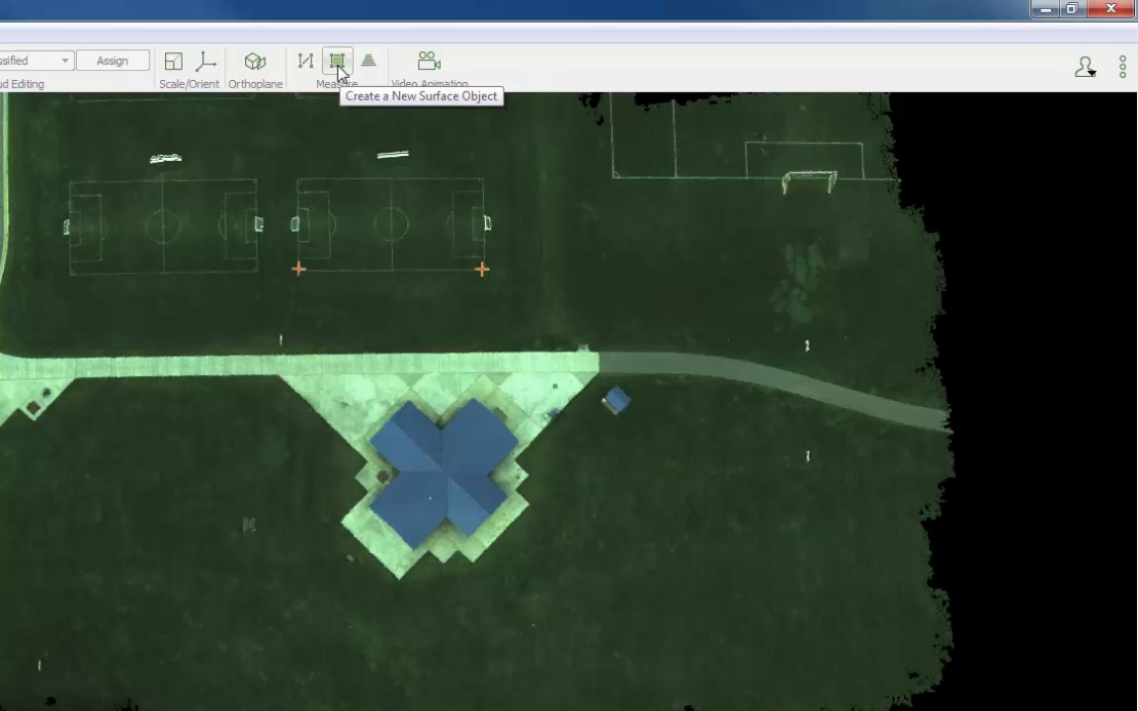
Outline the western small soccer field with a four-vertex surface object of about 326 m² and check its length and area measurements
left_click(337, 61)
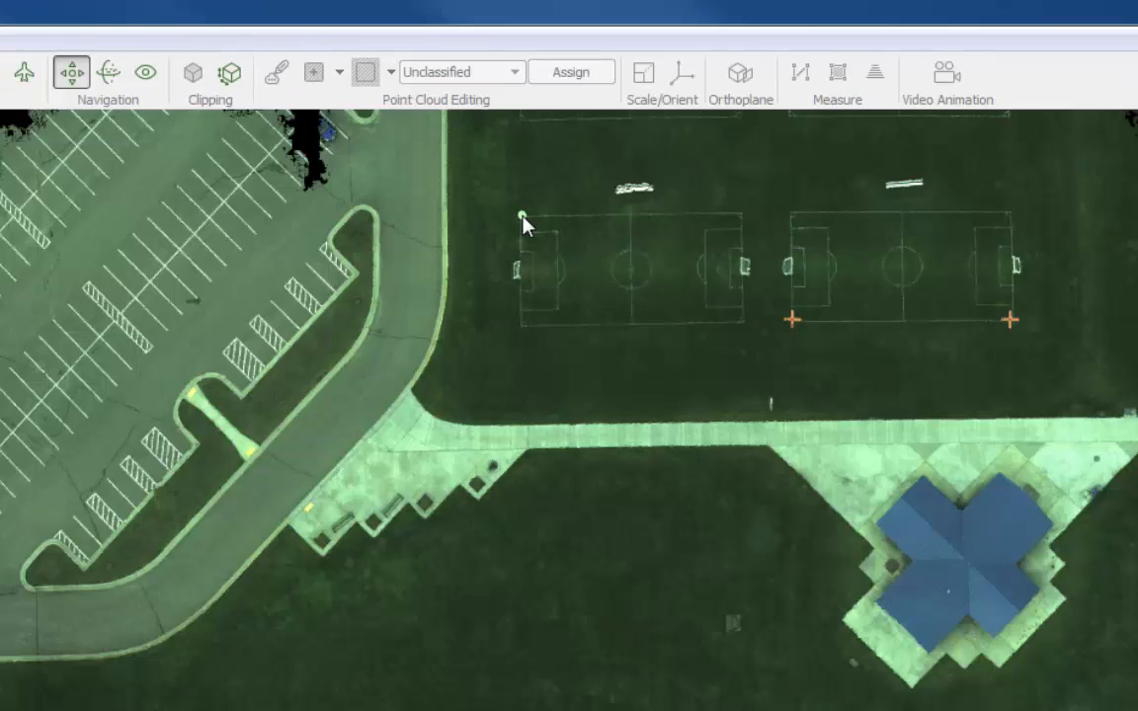
left_click(69, 182)
left_click(526, 331)
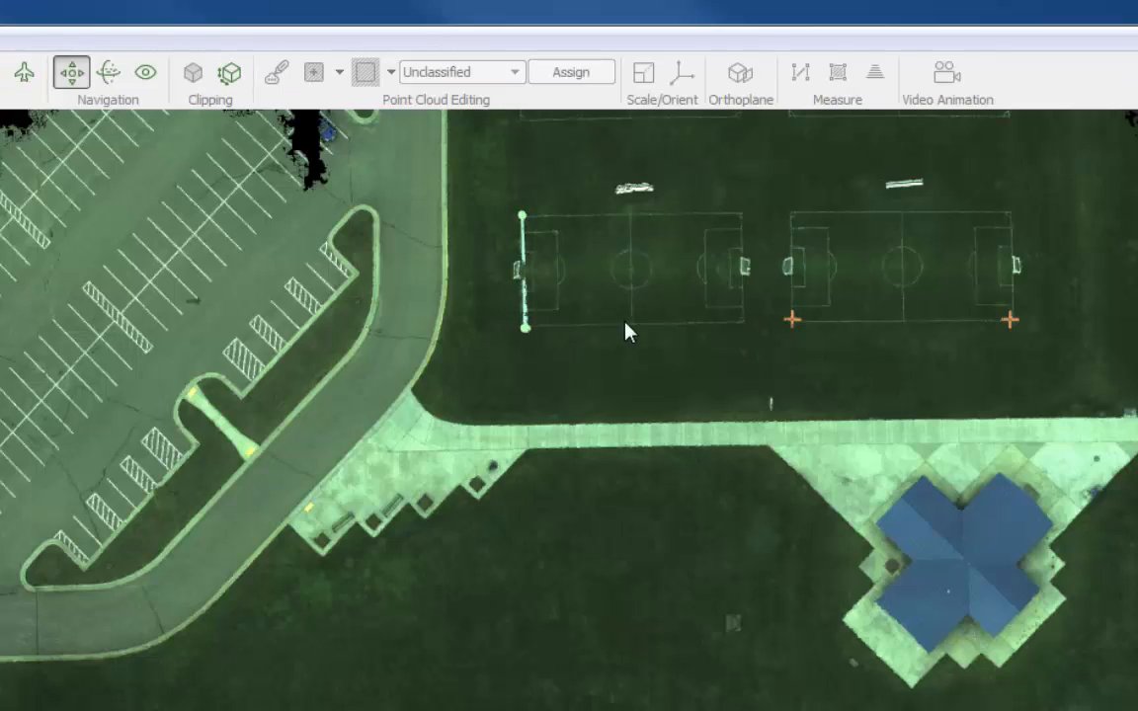
left_click(744, 323)
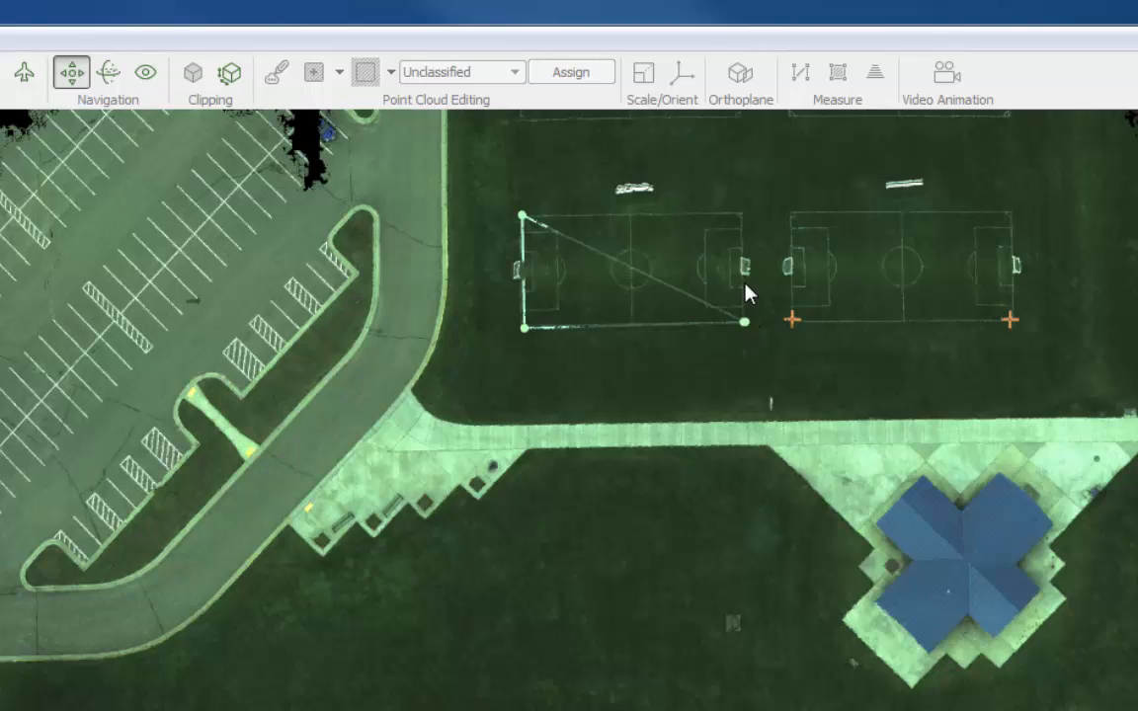
left_click(741, 215)
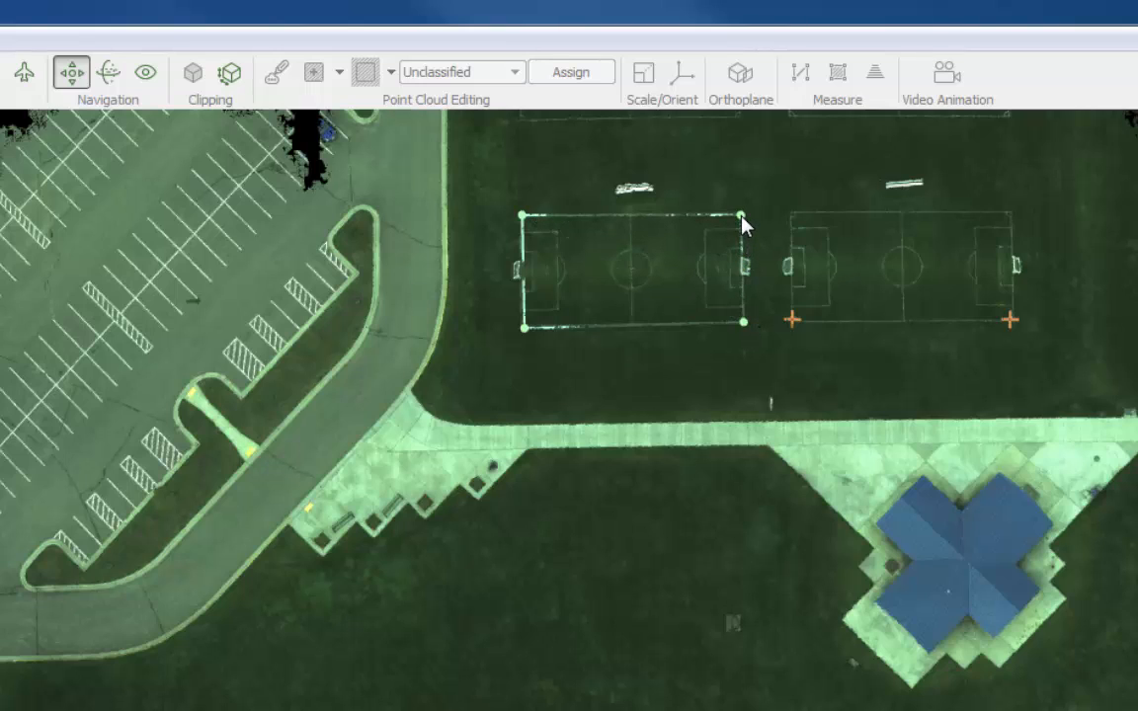
right_click(743, 225)
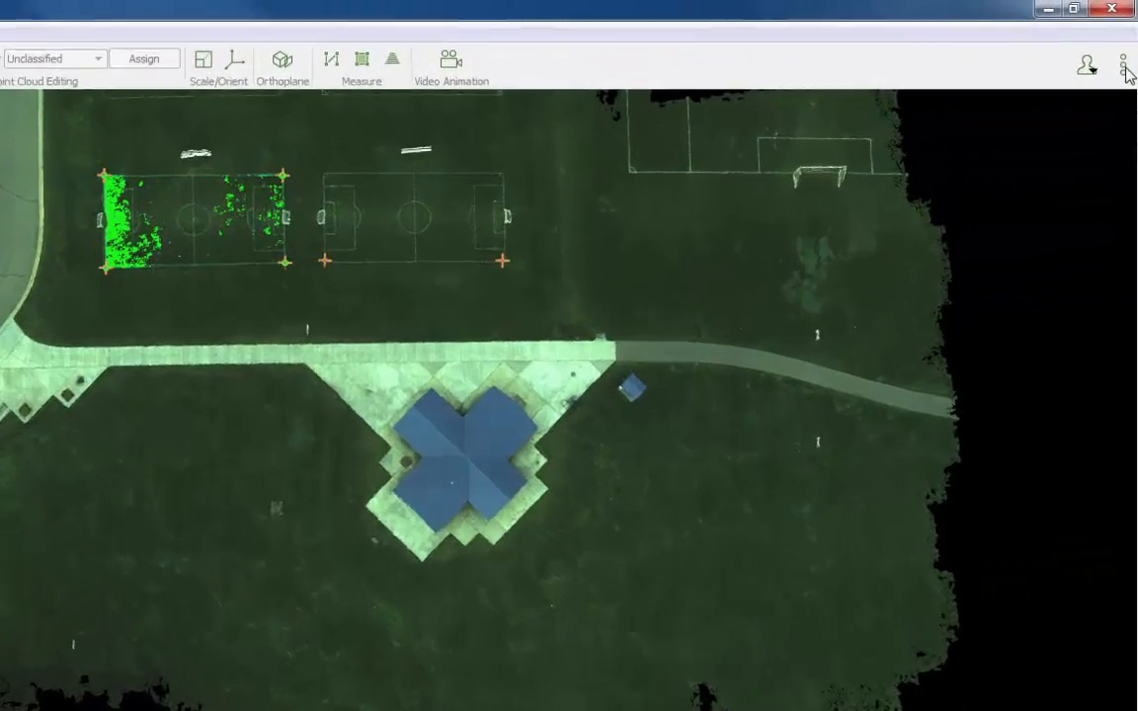
left_click(1128, 43)
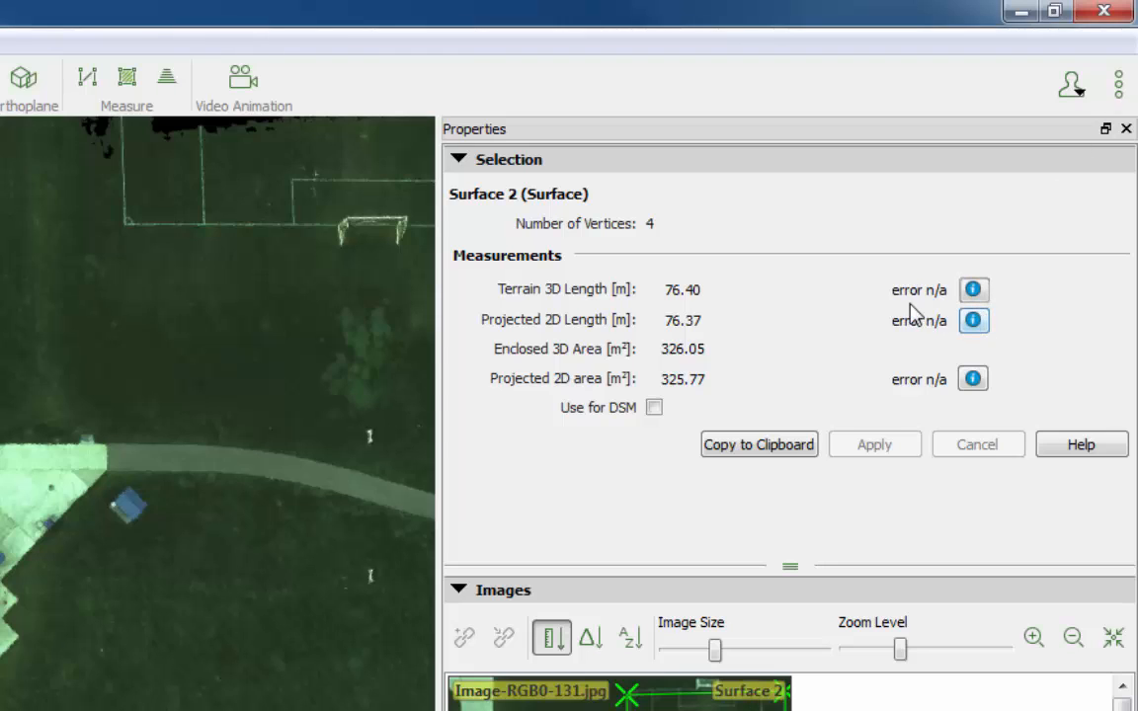
mouse_move(921, 286)
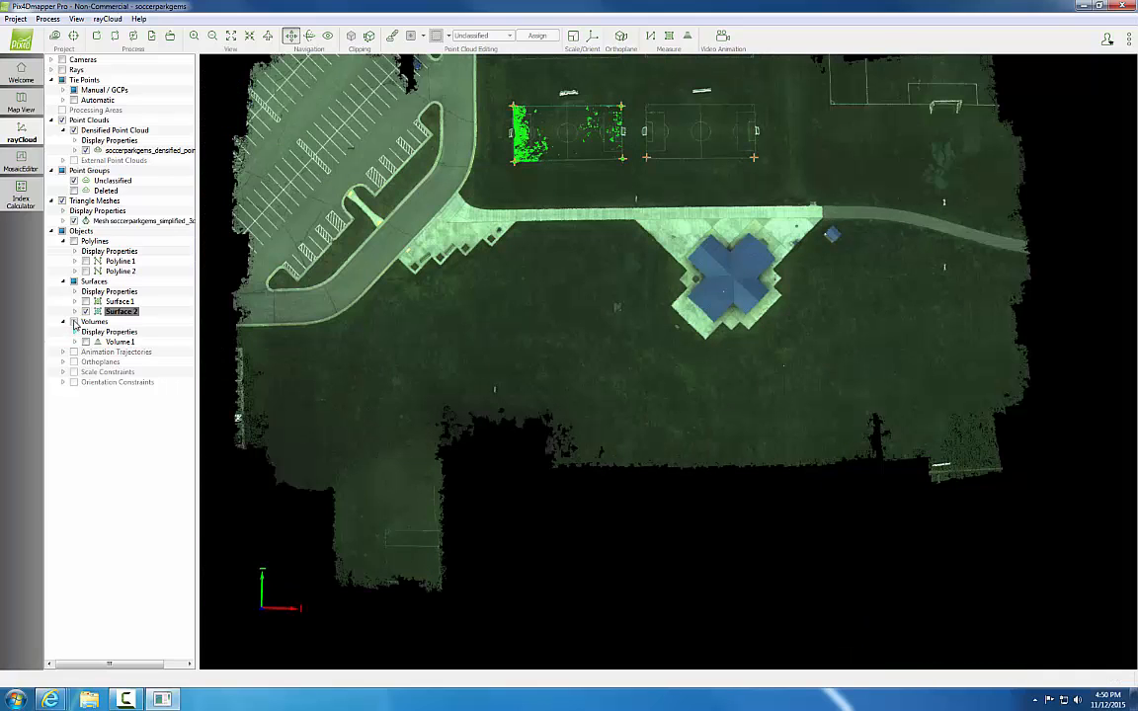
Display Volume 1 and examine it up close on the blue-roofed building
left_click(85, 342)
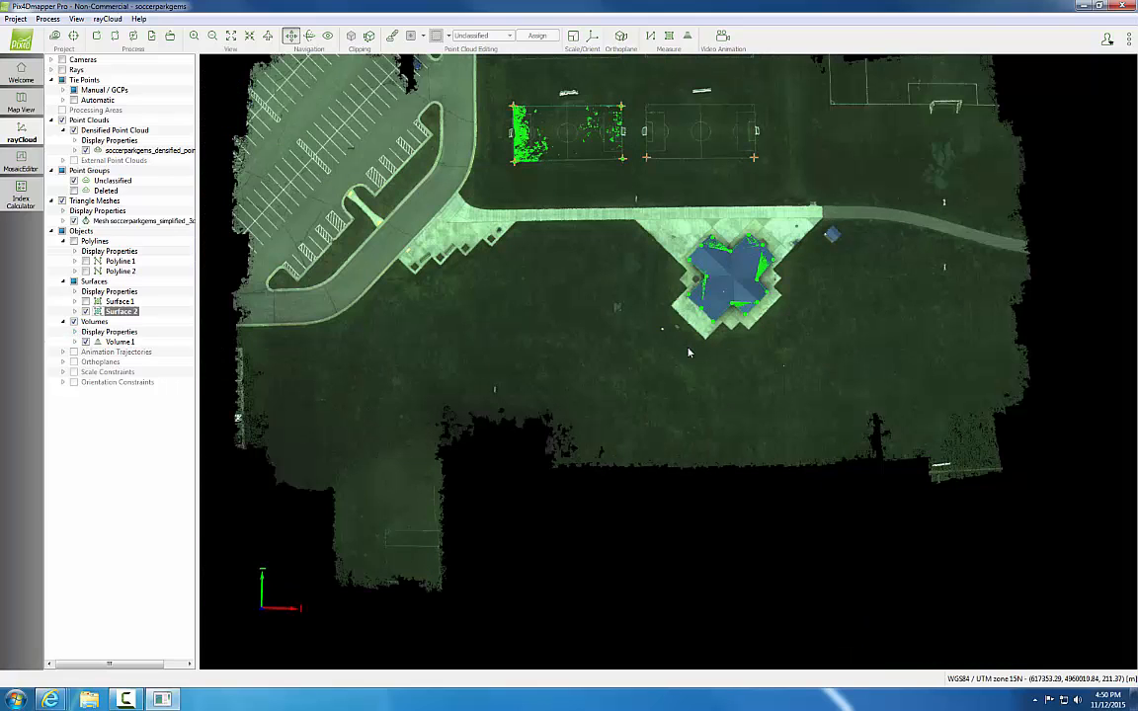
left_click_drag(690, 351, 659, 121)
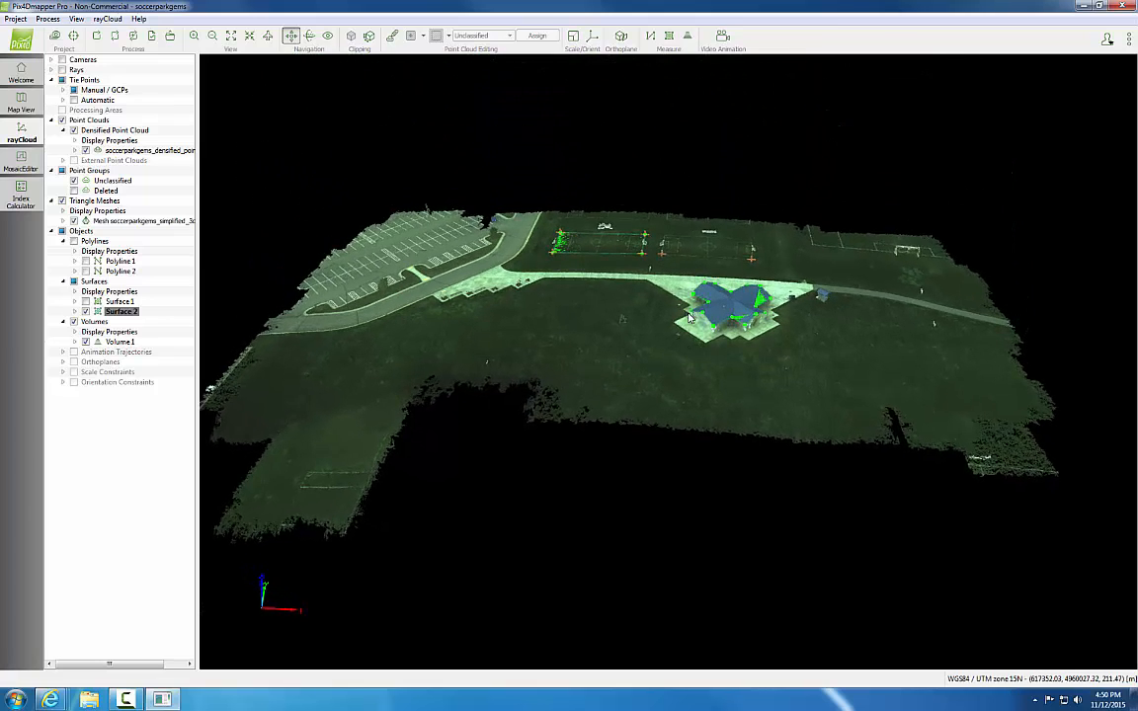
scroll(699, 319, "up", 3)
scroll(699, 319, "up", 3)
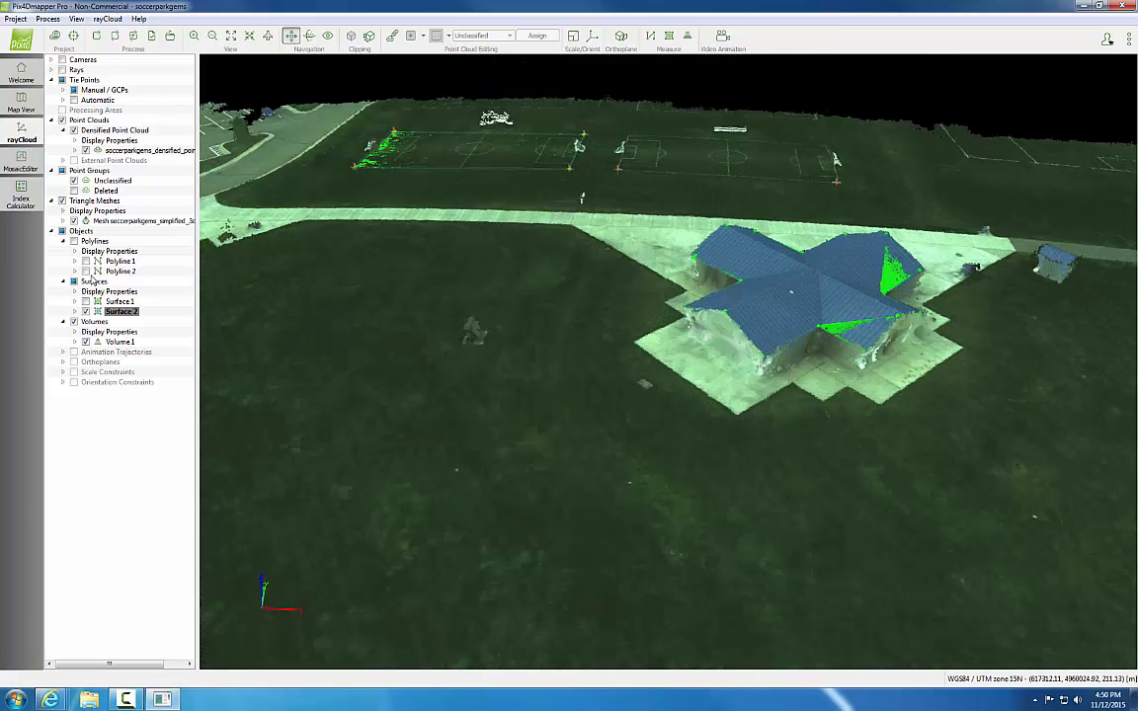
Hide the triangle meshes, turning the point clouds off and back on to compare the surface and volume outlines without terrain
left_click(62, 119)
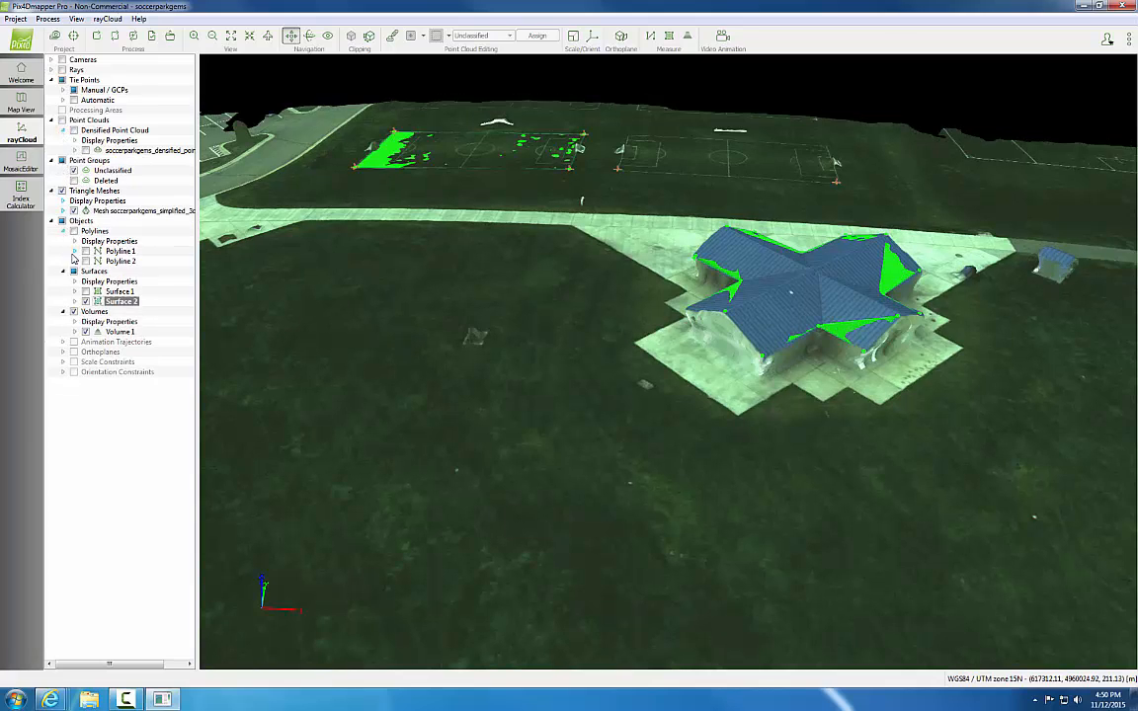
left_click(62, 190)
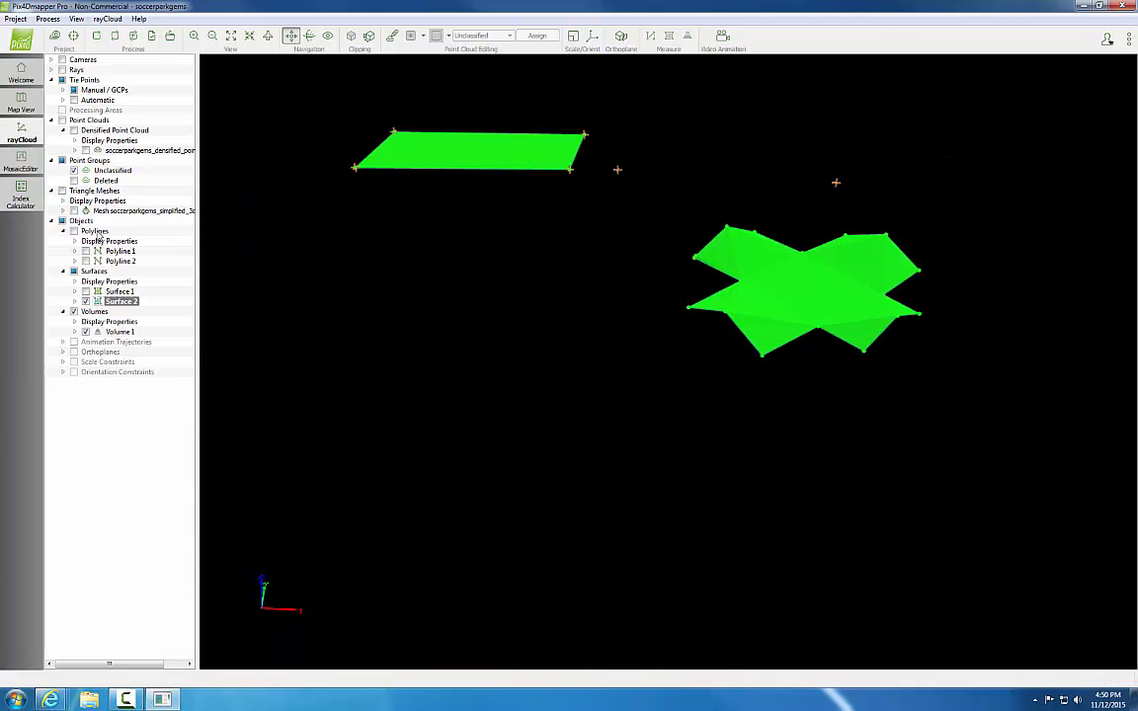
left_click(62, 119)
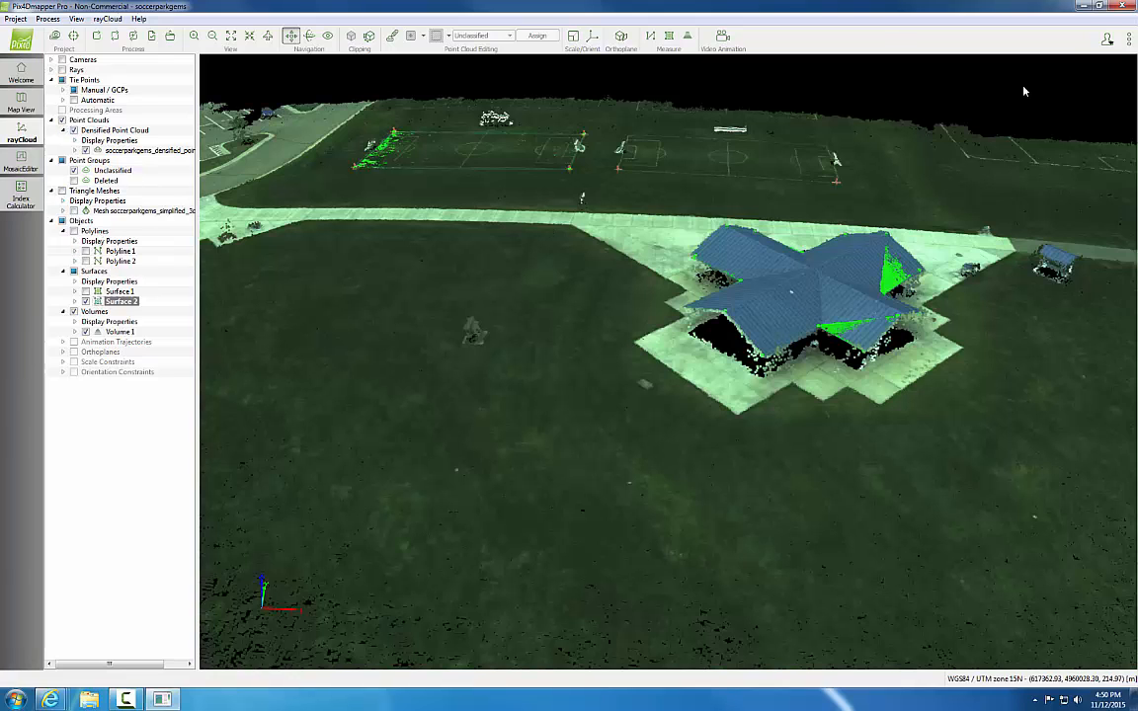
Update the measures of Volume 1 in its properties and hide the point clouds to inspect the computed volume
left_click(1130, 40)
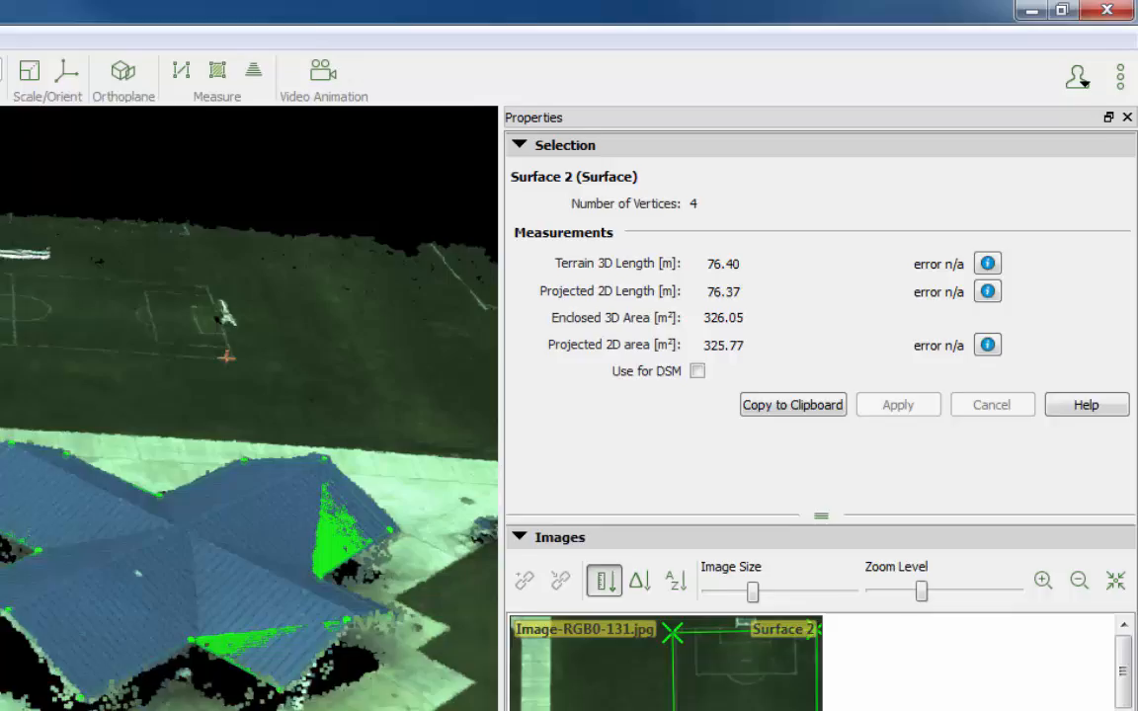
left_click(120, 332)
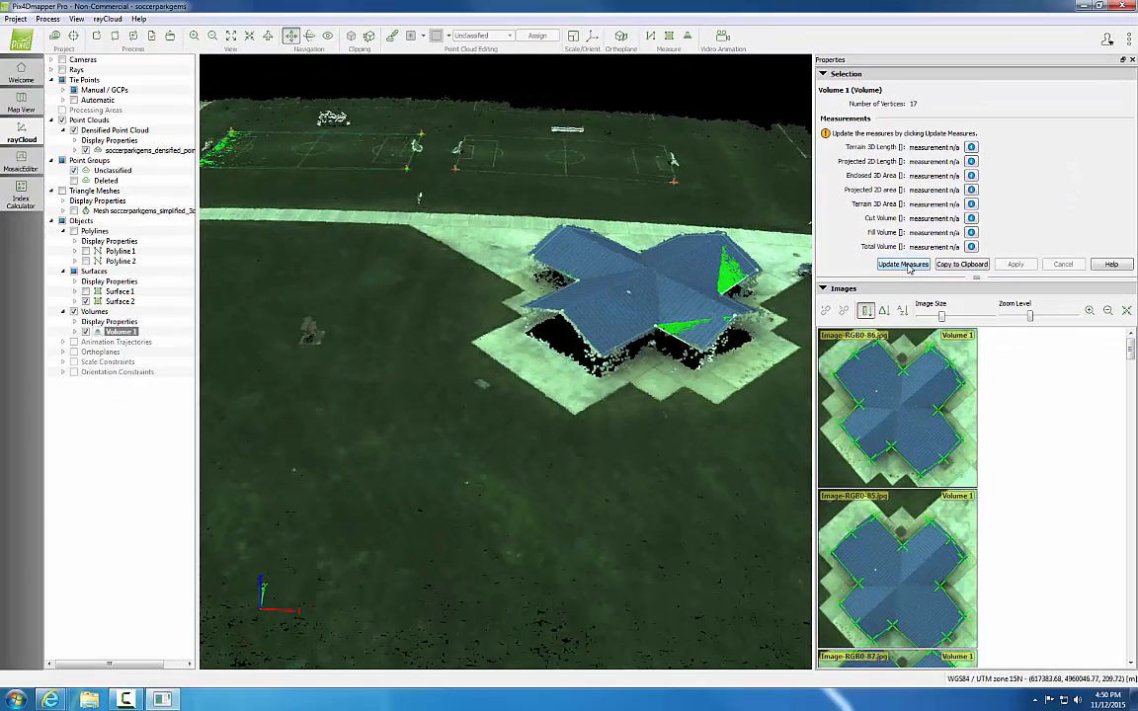
left_click(793, 385)
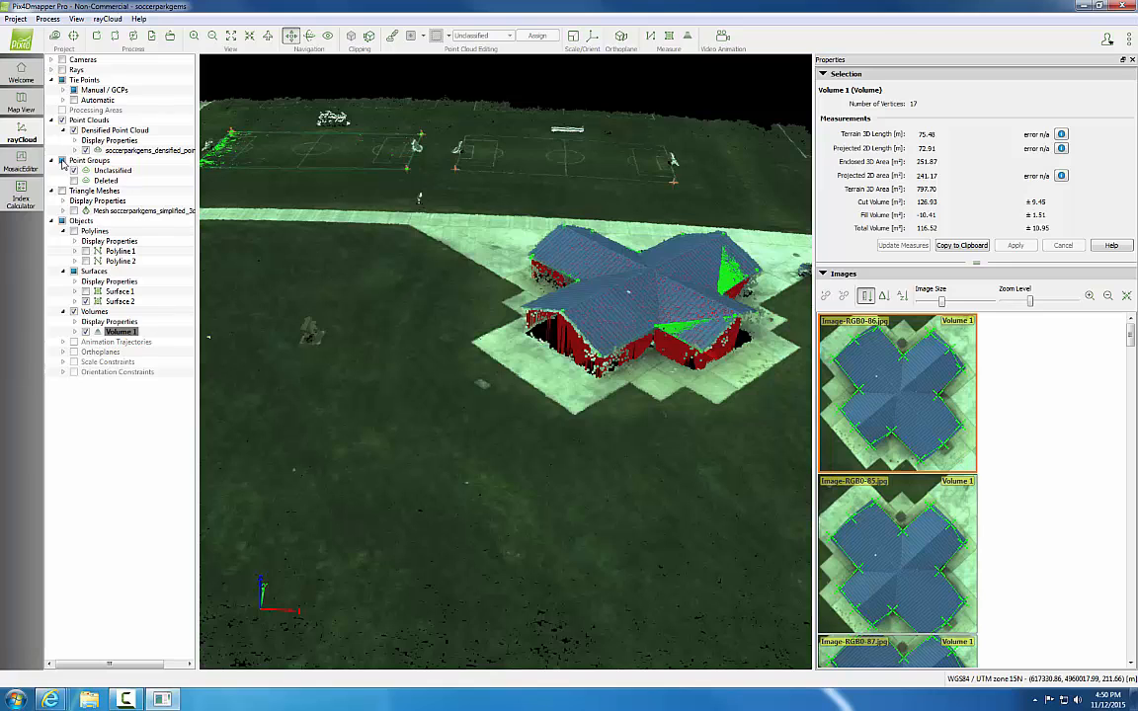
left_click(63, 120)
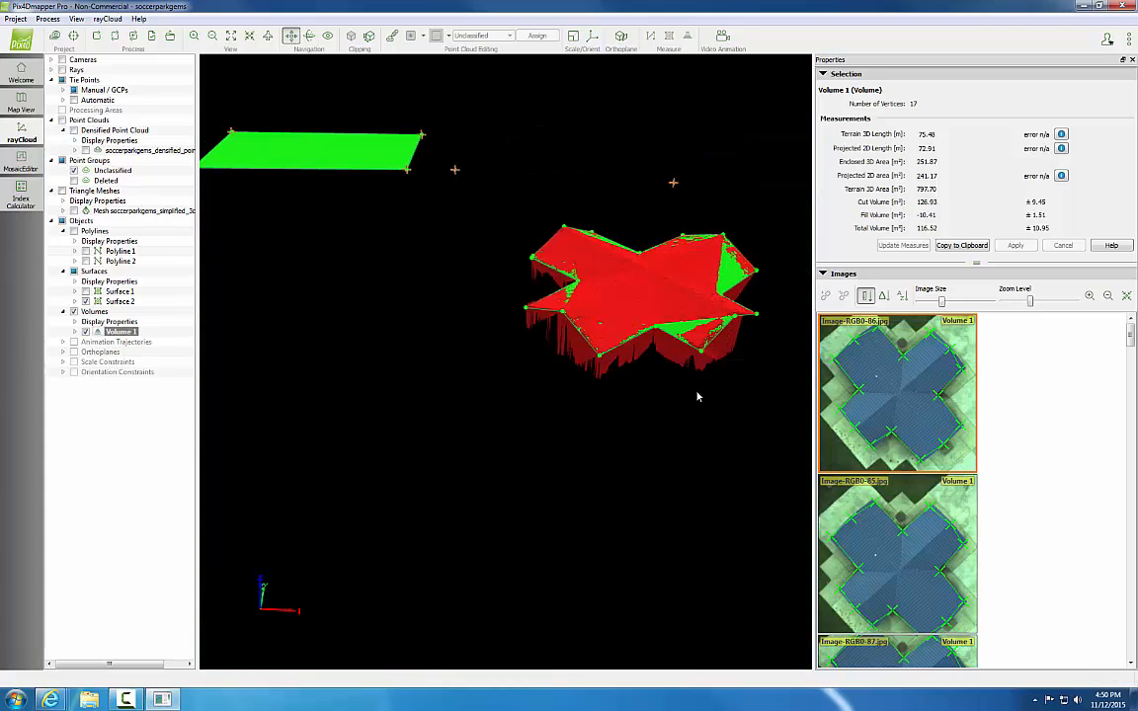
left_click_drag(697, 396, 485, 409)
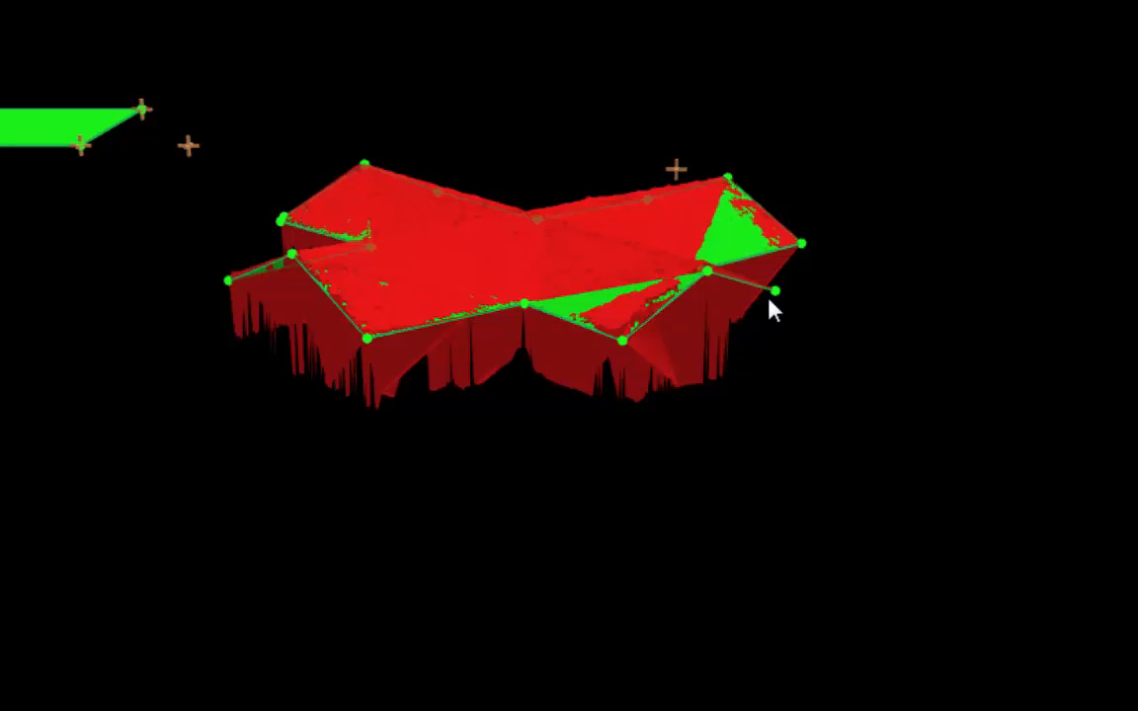
Examine the Volume 1 fill and its base from several sides, comparing it with the nearby surface outline
middle_click_drag(399, 305, 685, 472)
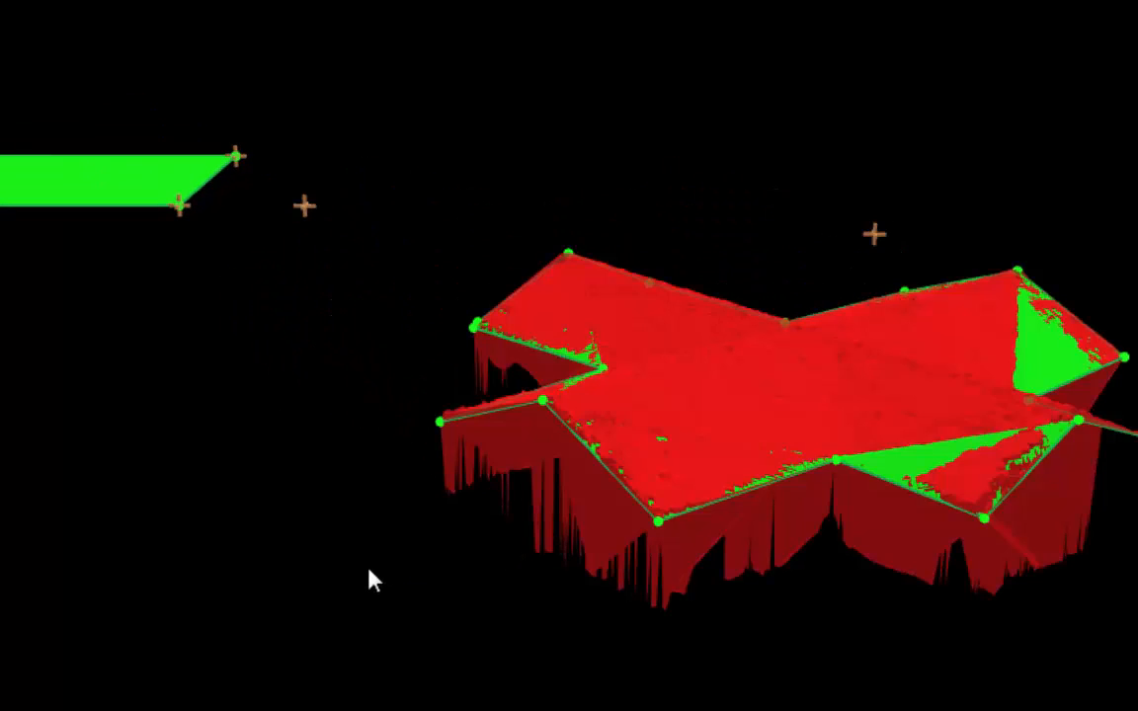
left_click_drag(371, 578, 959, 564)
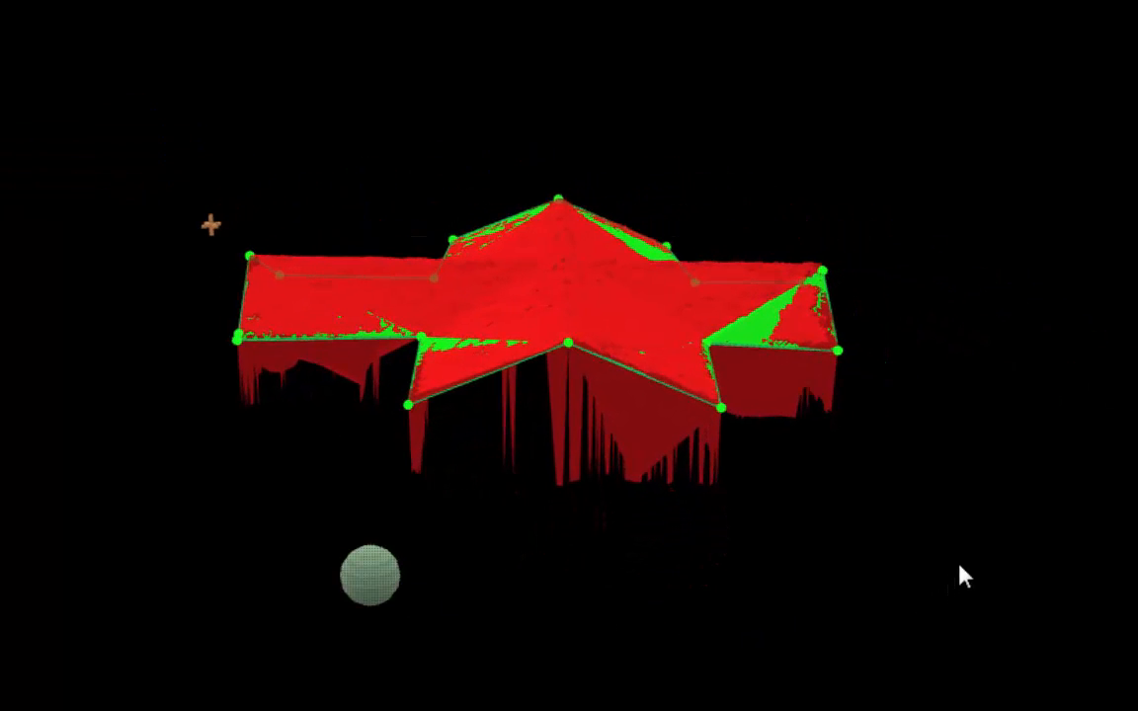
left_click_drag(842, 511, 0, 380)
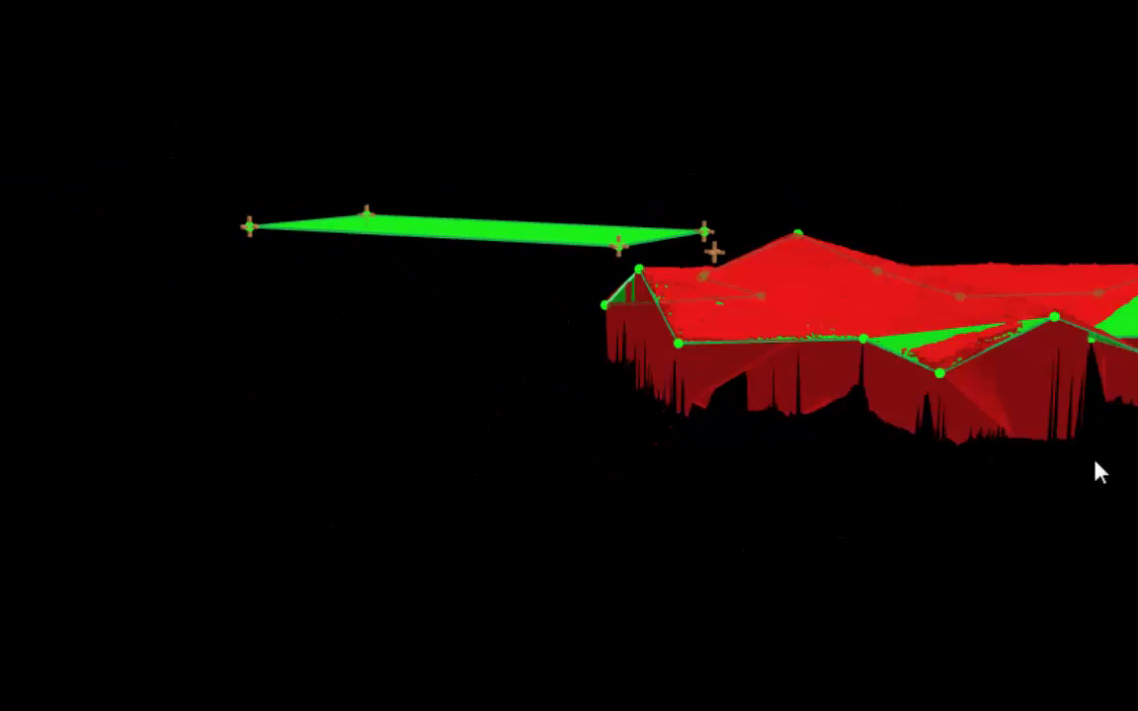
middle_click_drag(836, 310, 659, 459)
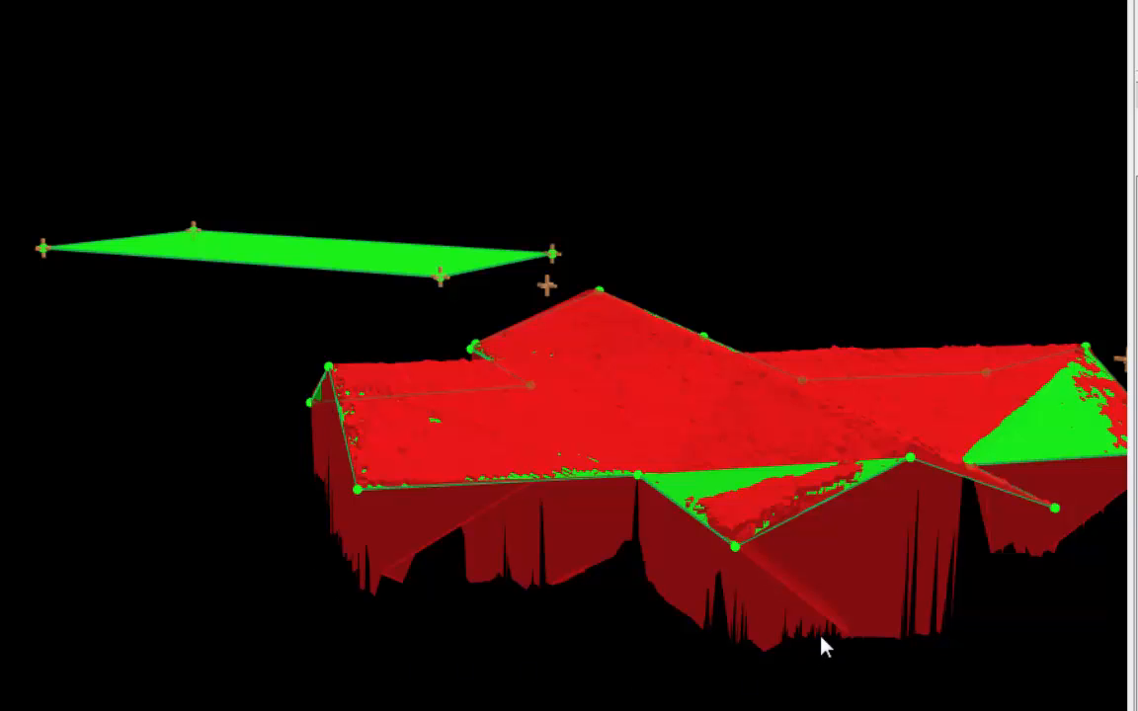
middle_click_drag(853, 561, 710, 550)
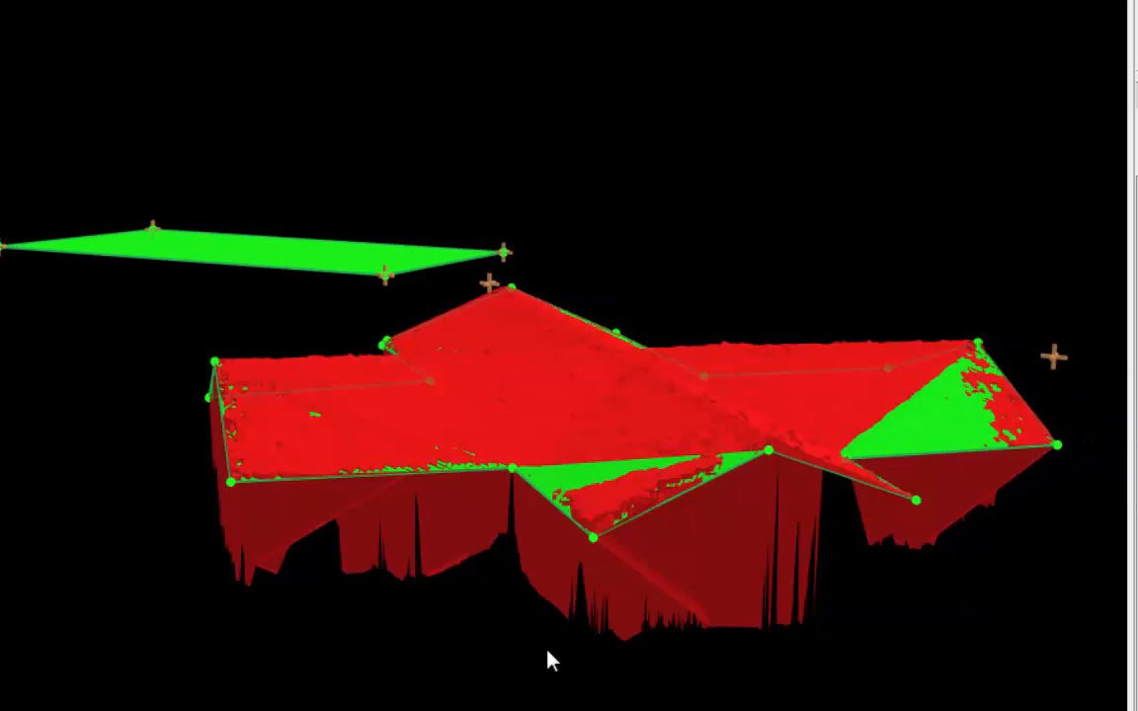
left_click_drag(547, 651, 893, 556)
left_click_drag(147, 602, 790, 617)
left_click_drag(8, 521, 642, 569)
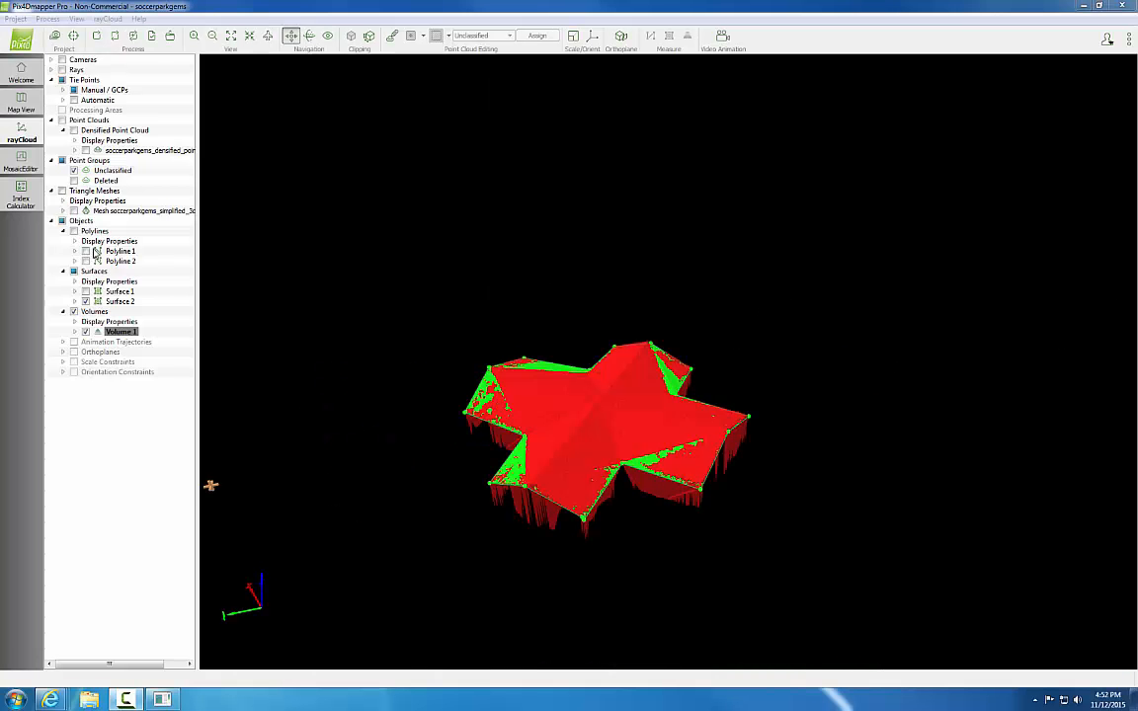
Display the simplified 3D triangle mesh again and view the soccer fields with Surface 2 from above
left_click(118, 252)
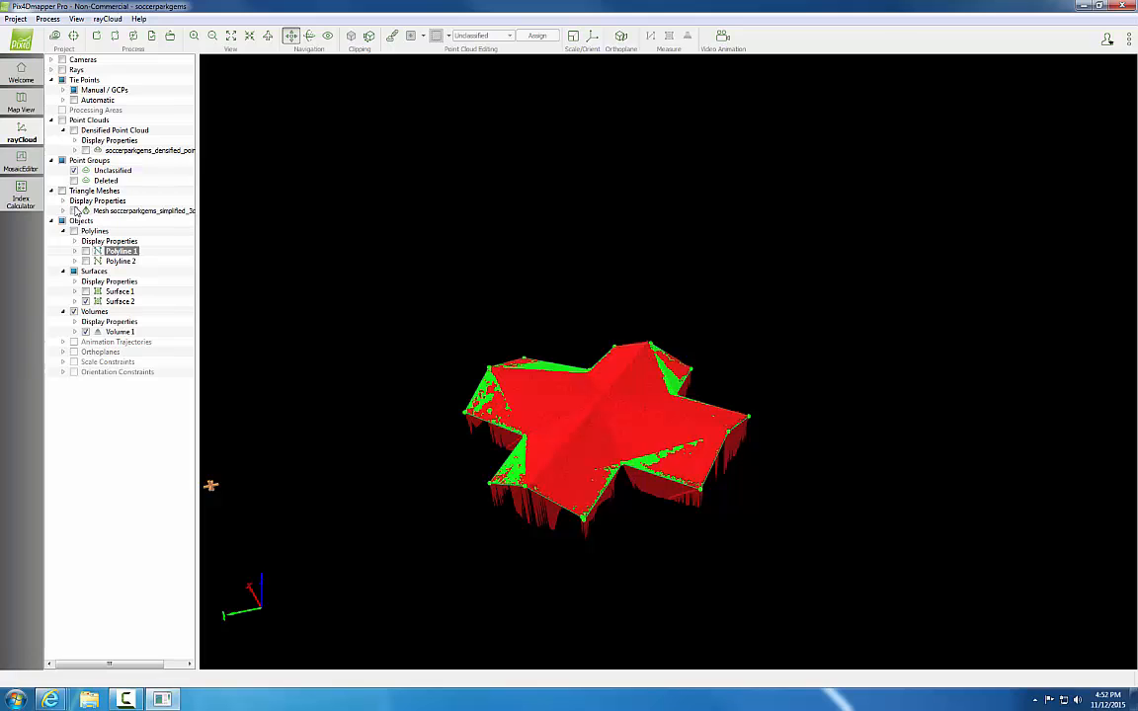
left_click(74, 210)
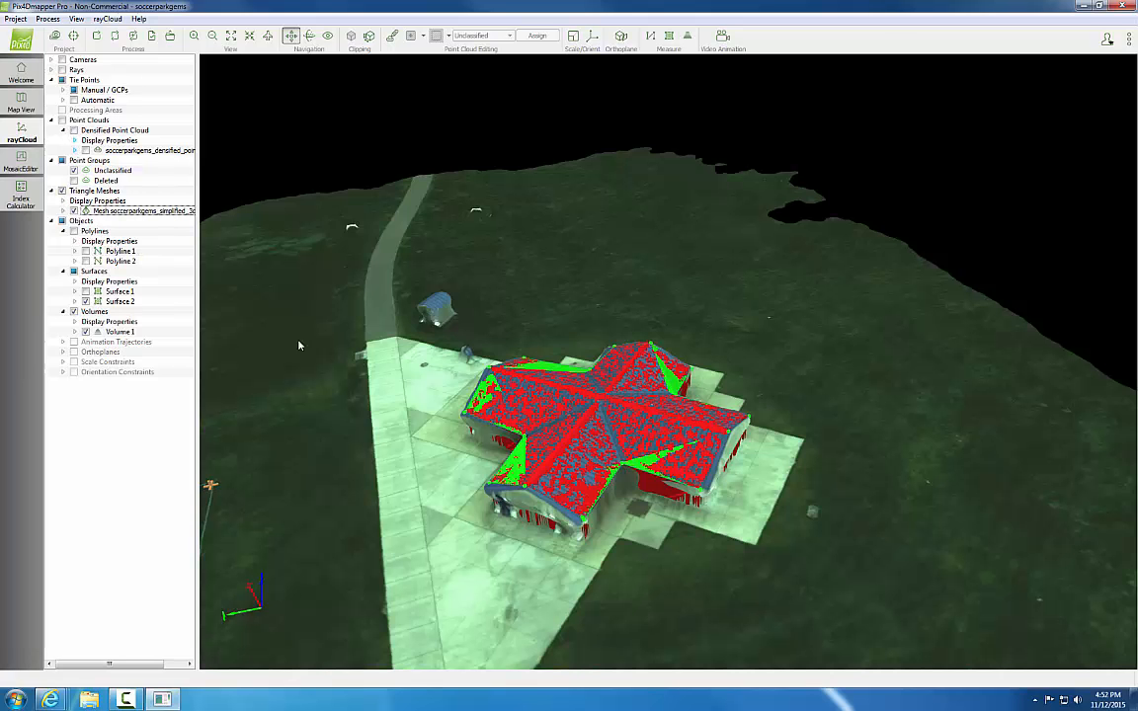
left_click_drag(299, 344, 605, 306)
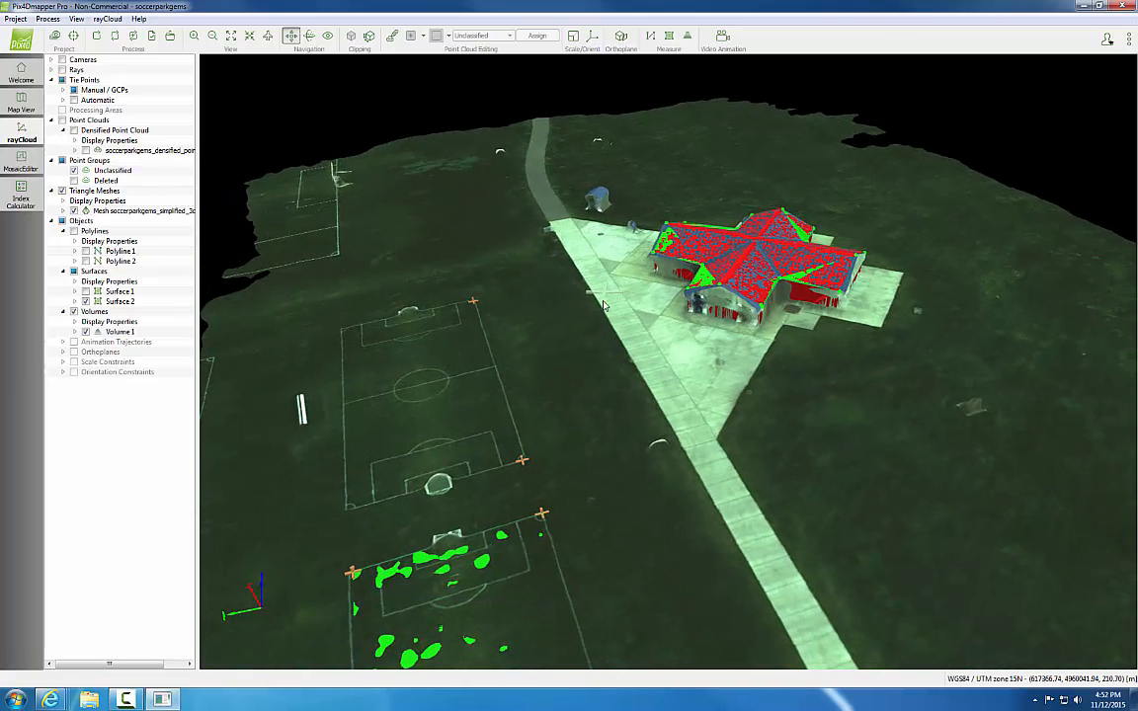
mouse_move(576, 503)
left_mouse_down()
mouse_move(614, 421)
mouse_move(636, 295)
left_mouse_up()
mouse_move(638, 297)
middle_mouse_down()
mouse_move(660, 533)
mouse_move(568, 523)
middle_mouse_up()
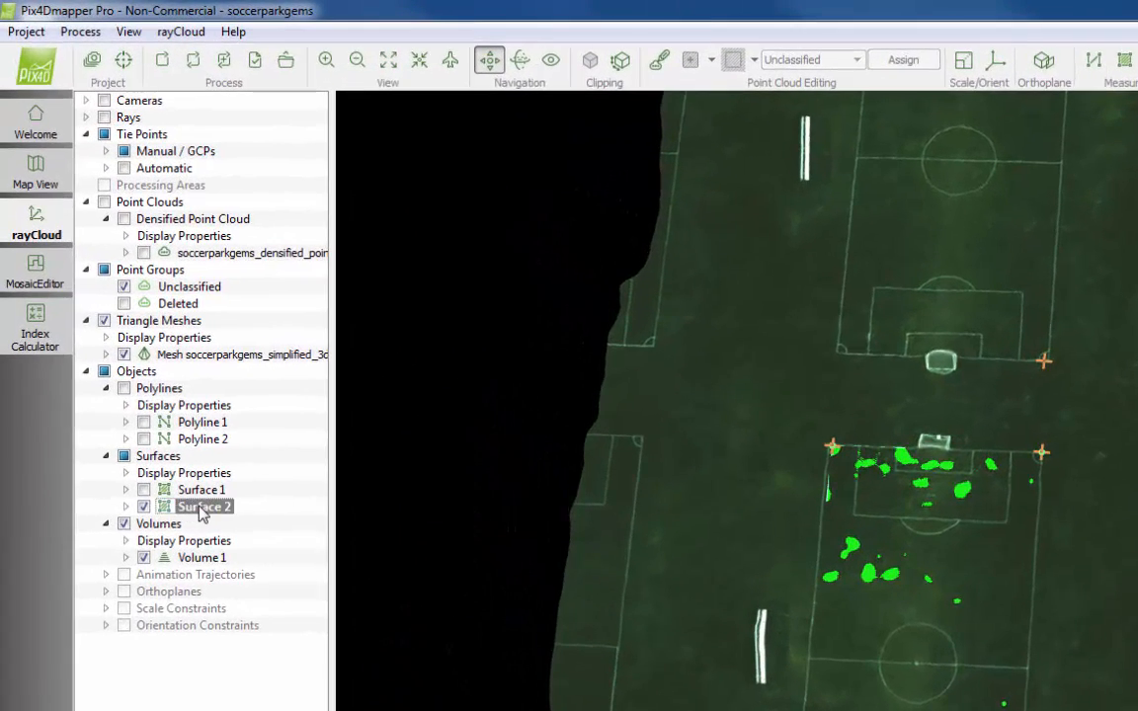
Export Surface 2 with its vertices and surfaces as an ESRI shapefile named soccerpolygon, and hide the triangle meshes
right_click(202, 510)
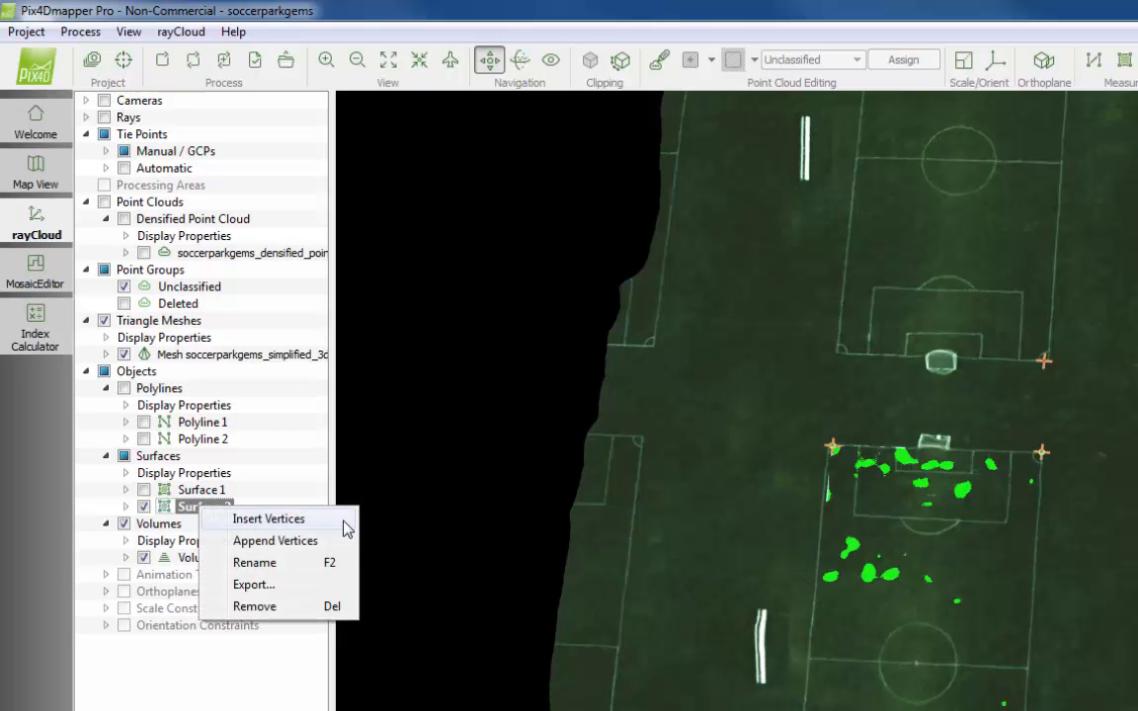
left_click(340, 585)
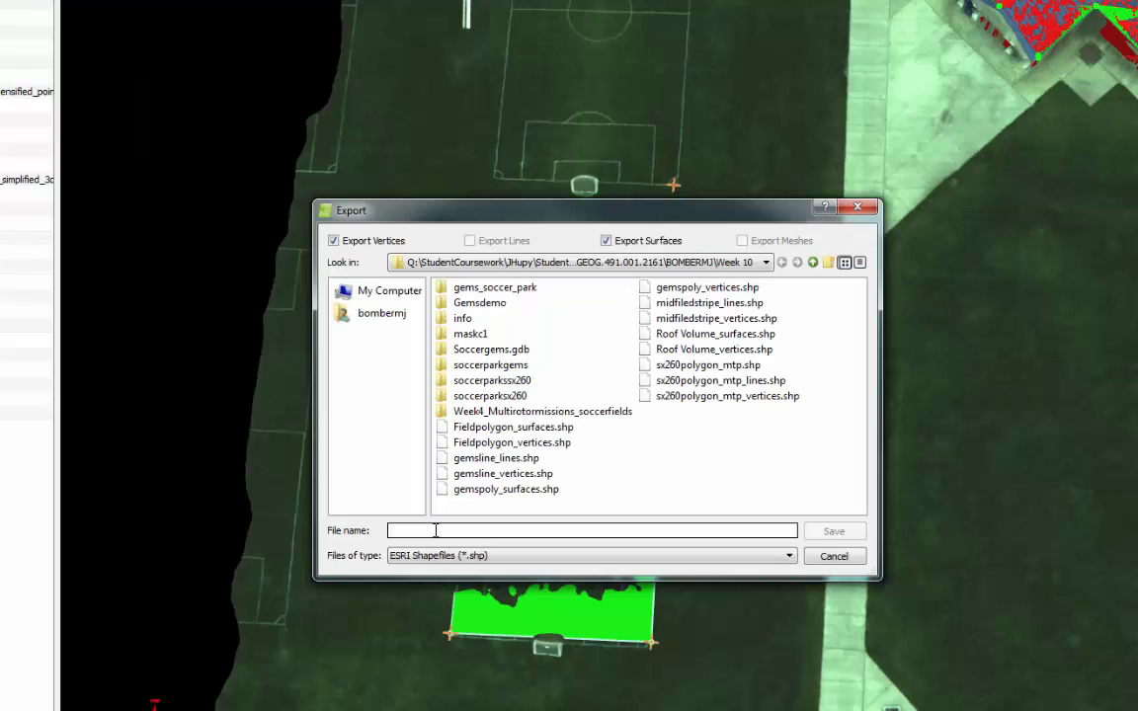
type("soccerpolygon")
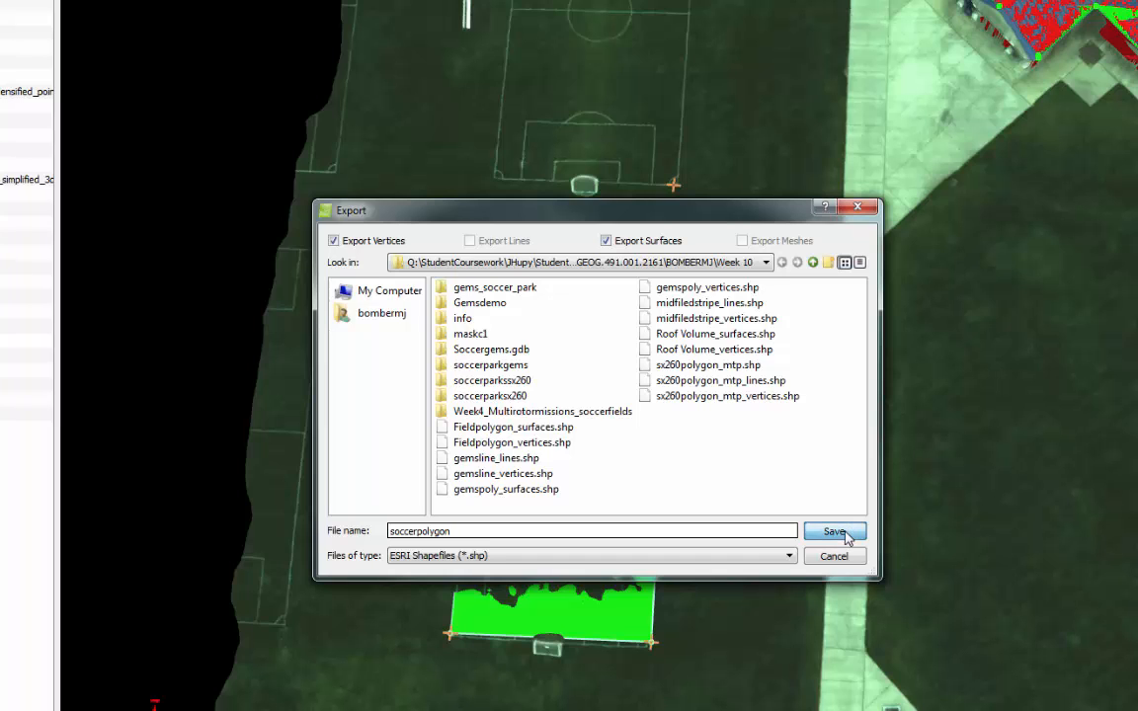
left_click(835, 533)
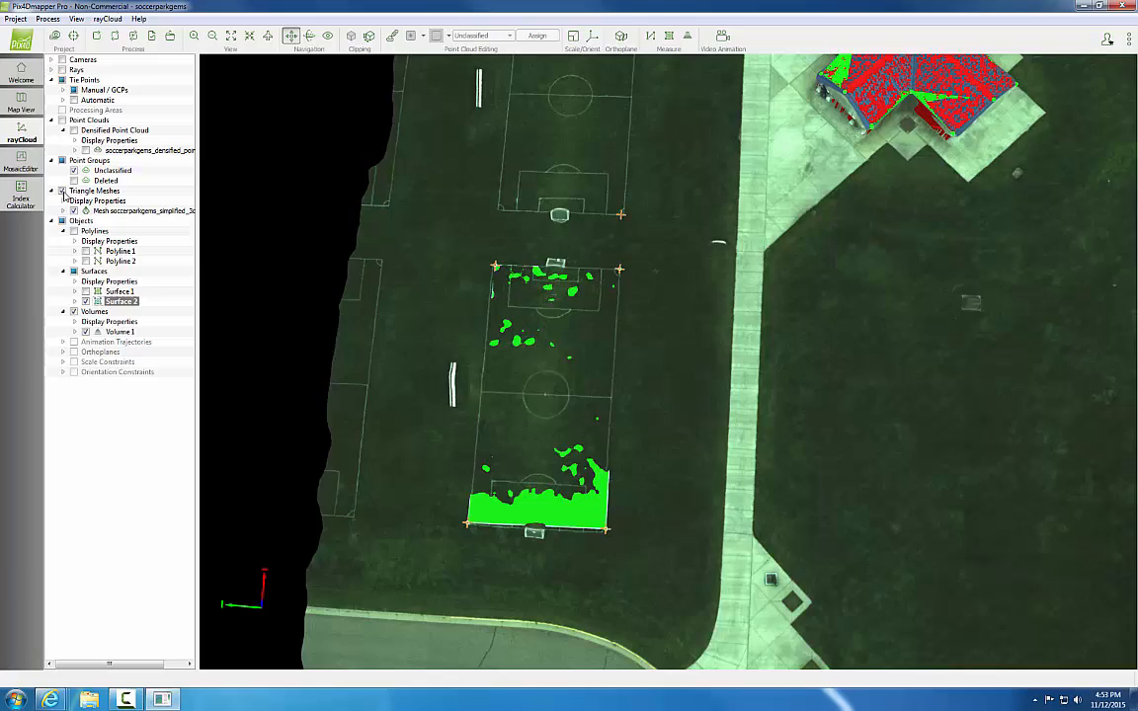
left_click(62, 190)
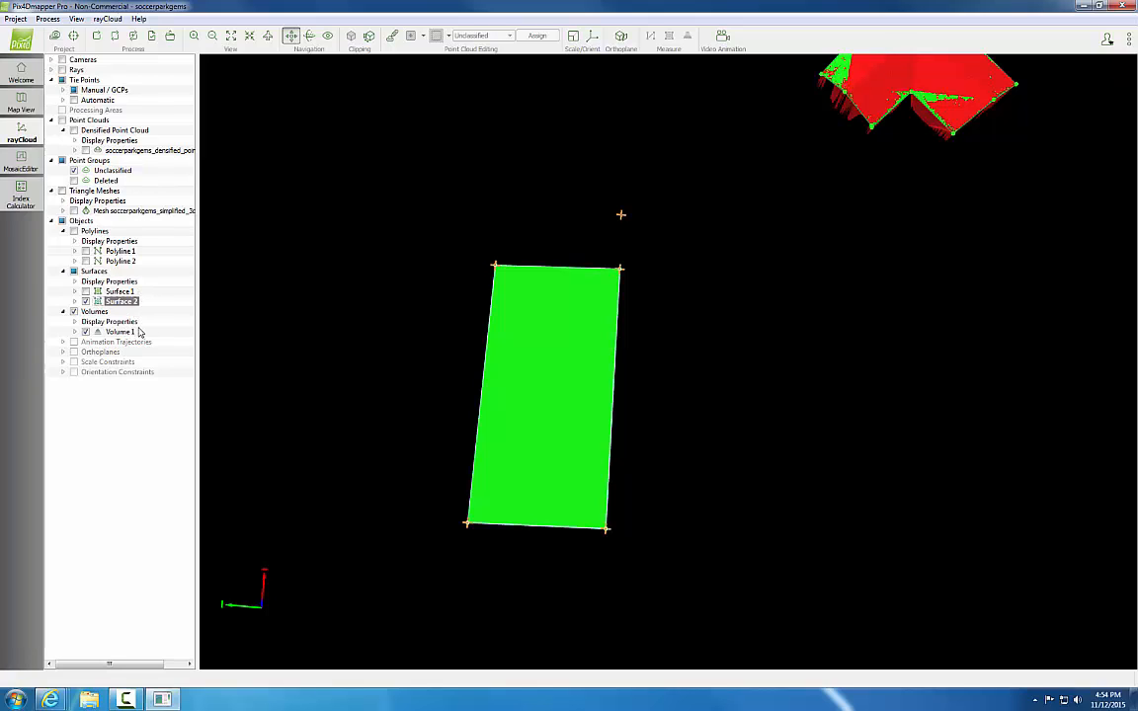
Minimize Pix4Dmapper and switch to ArcMap with the soccergems.mxd map
left_click(1083, 8)
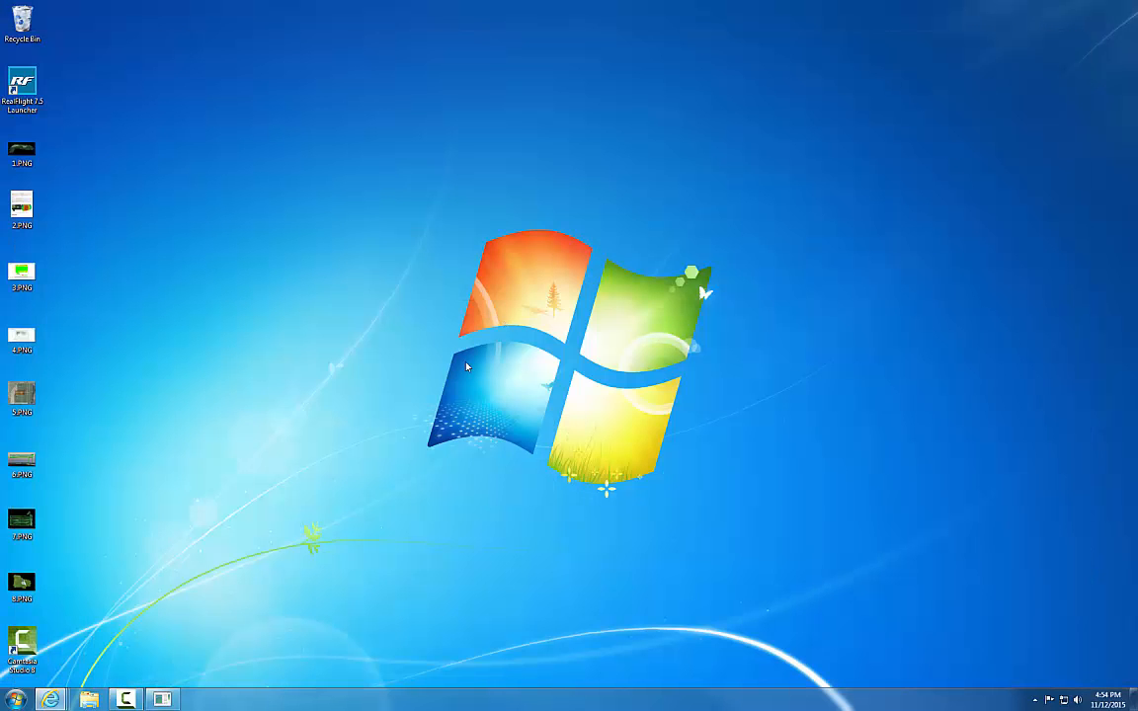
left_click(14, 699)
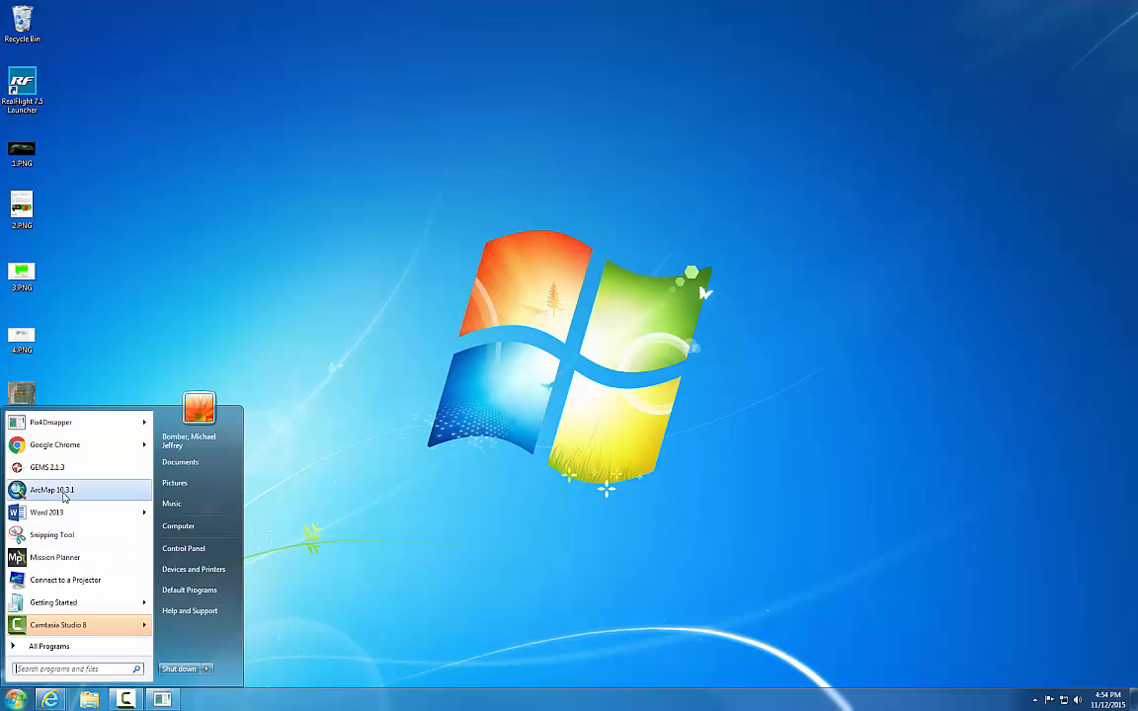
left_click(56, 444)
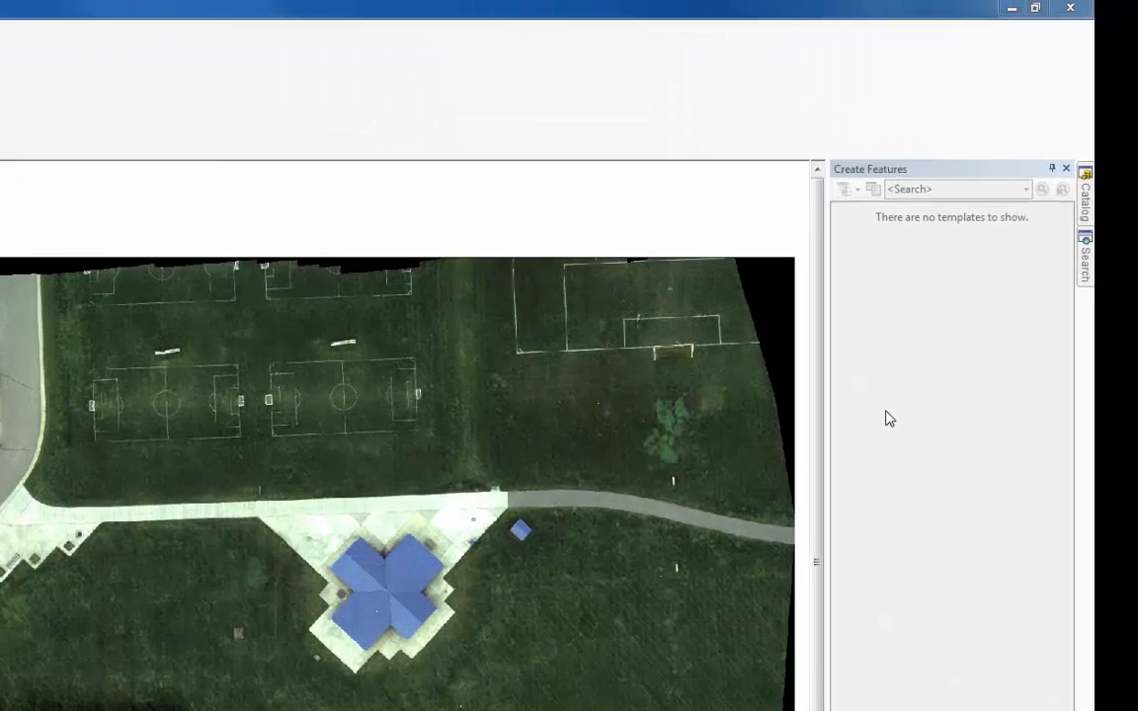
Browse the ArcMap Catalog to the Week 10 folder and expand soccerparkgems, 3_dsm_ortho and 2_mosaic
left_click(1084, 195)
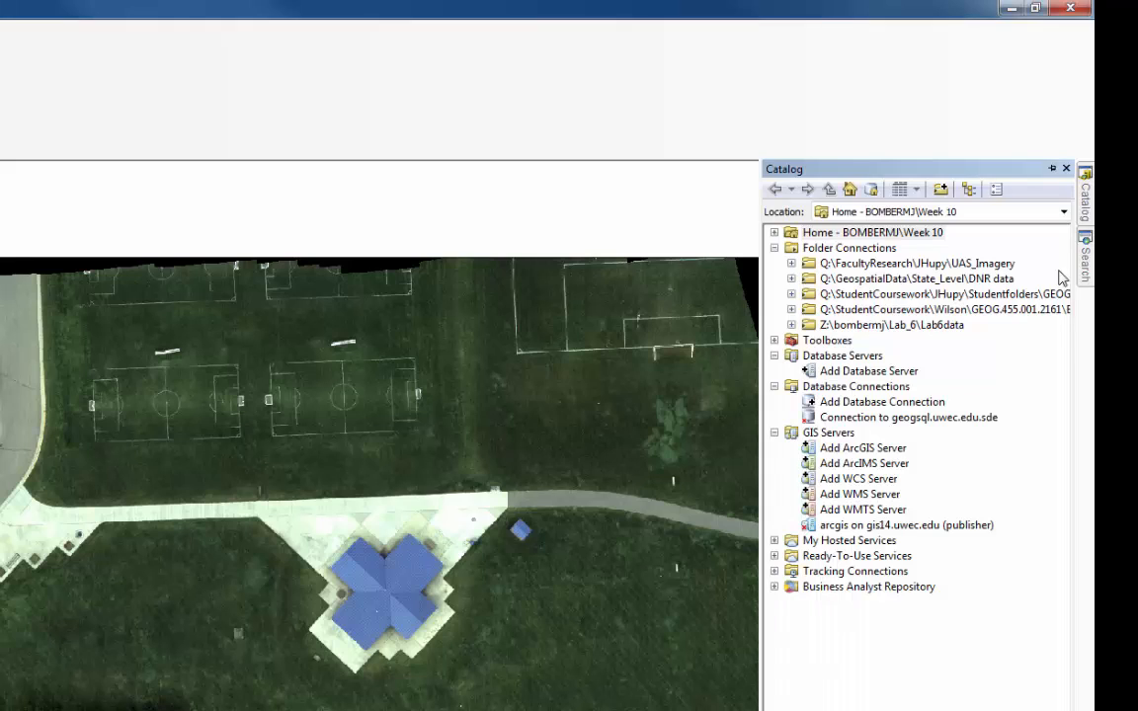
double_click(805, 294)
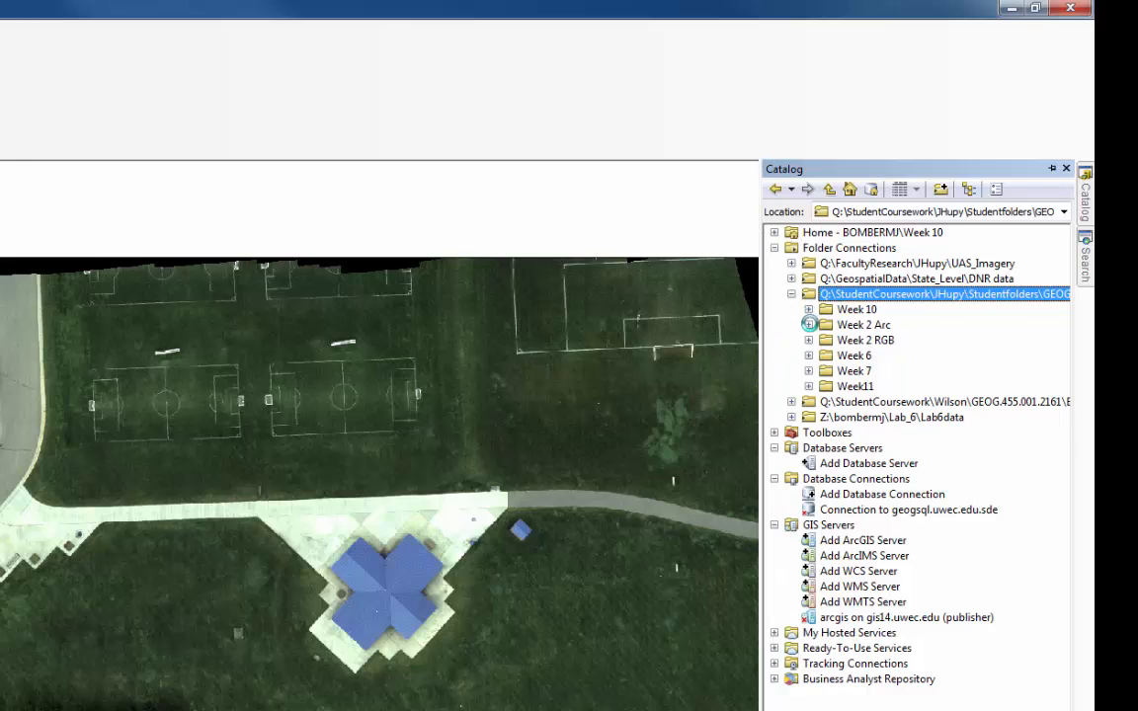
left_click(808, 310)
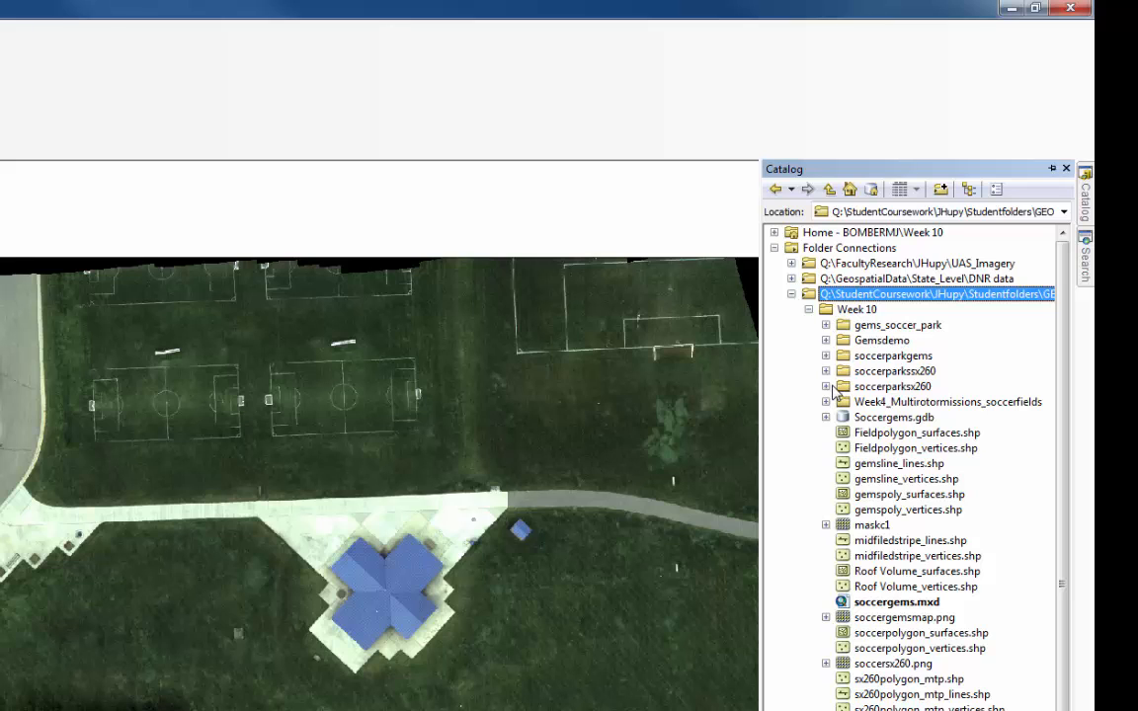
left_click(825, 355)
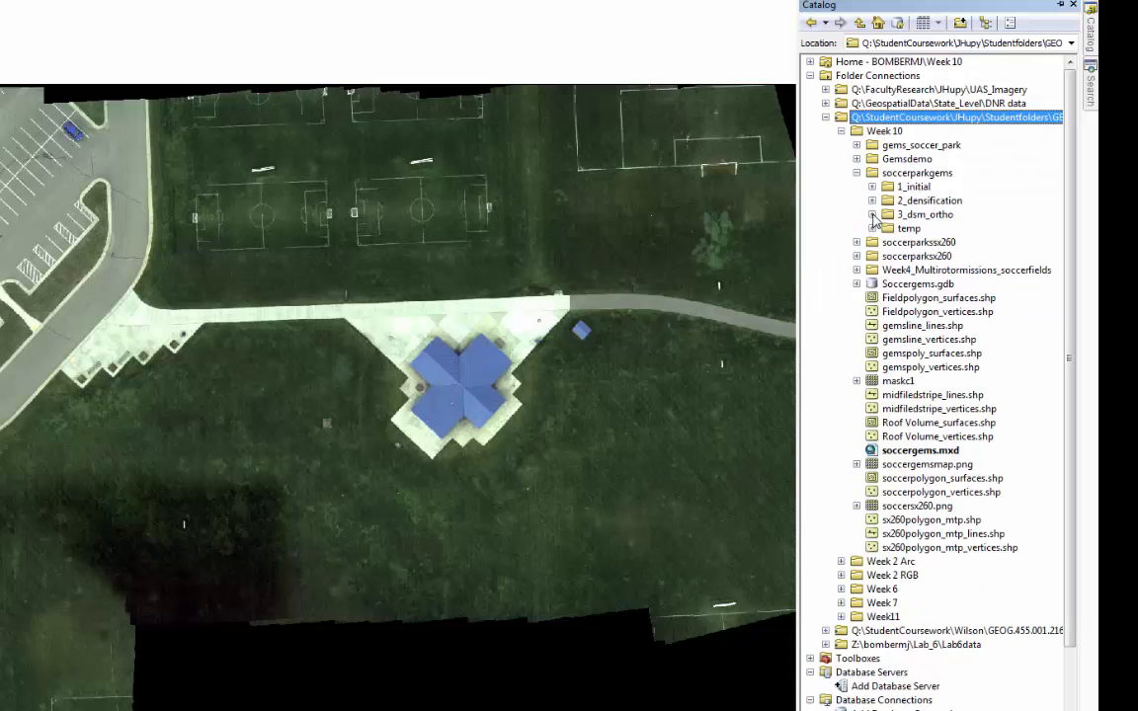
left_click(872, 215)
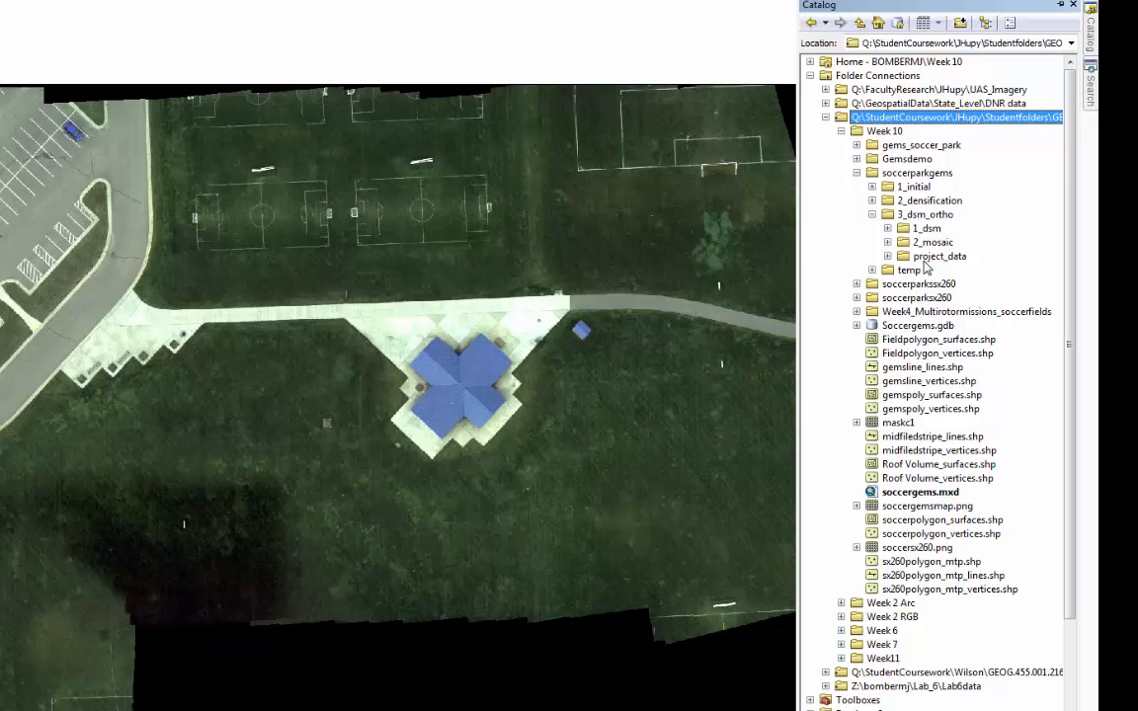
left_click(888, 242)
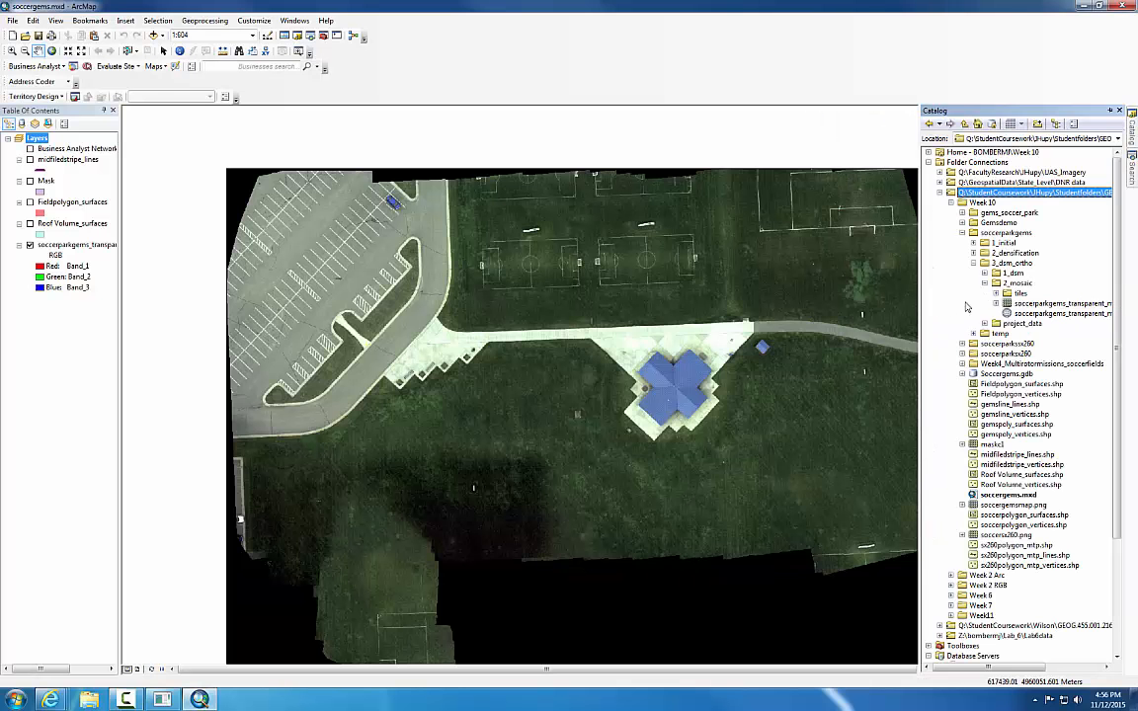
Add the transparent soccerparkgems mosaic to the map and remove the duplicate layer
left_click_drag(1069, 313, 661, 247)
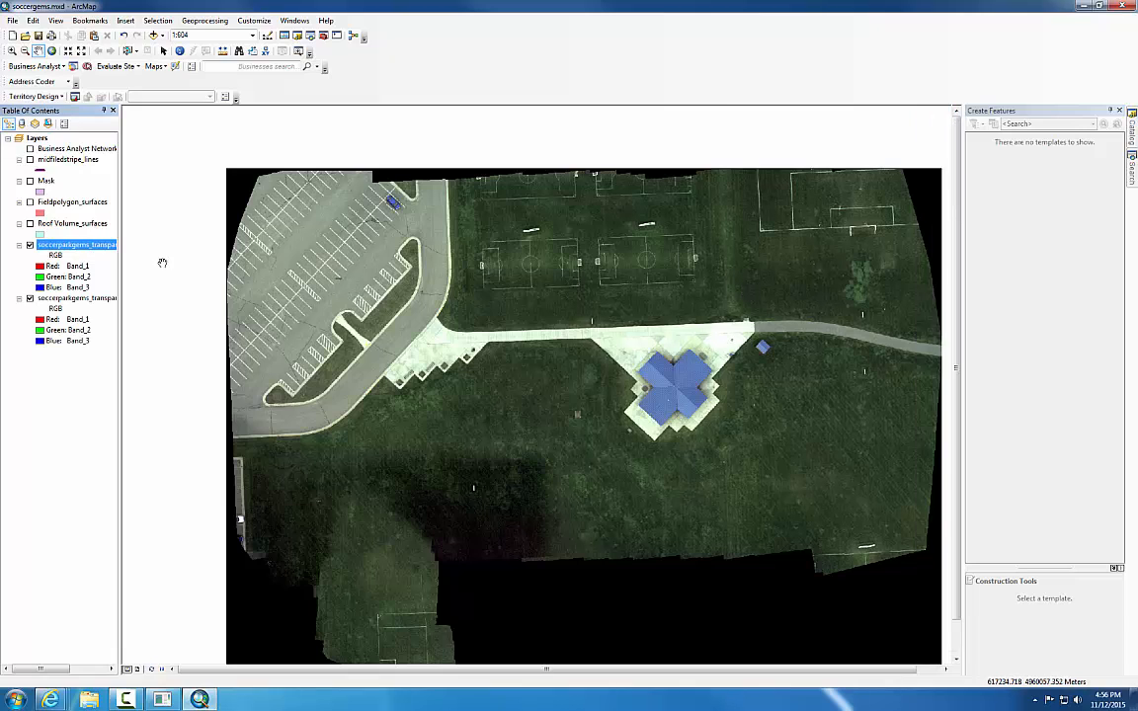
right_click(74, 246)
left_click(94, 270)
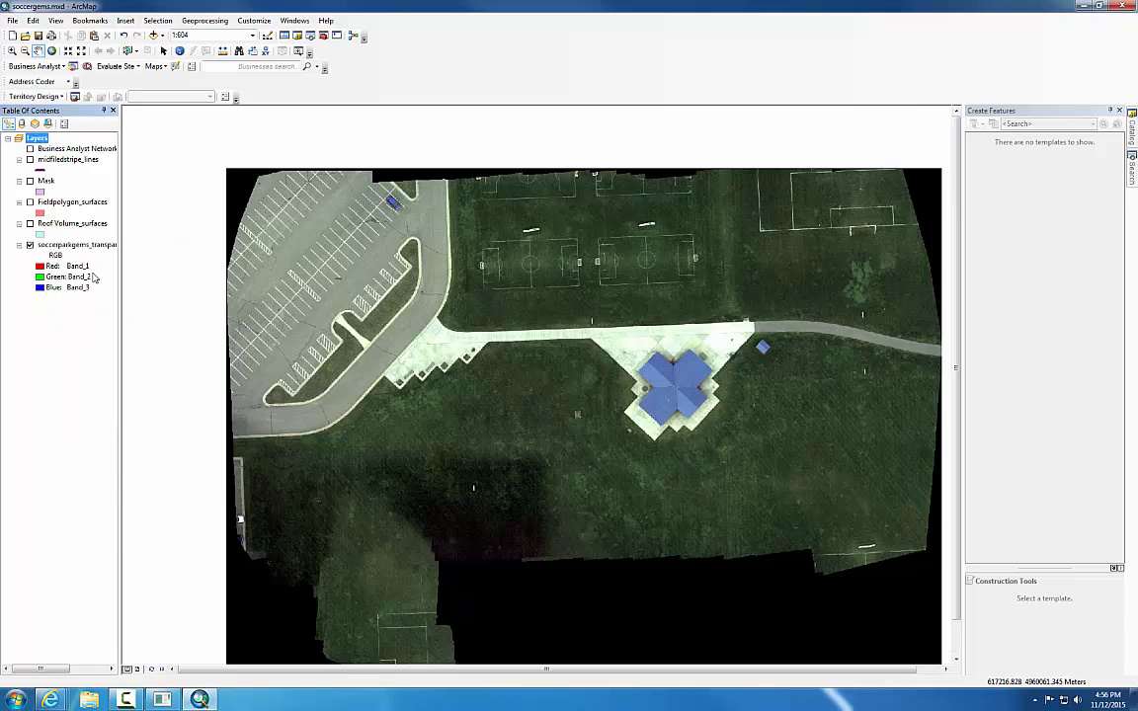
Add Roof Volume_surfaces.shp from the Week 10 folder to the map and center the view on the building roof
left_click(1132, 133)
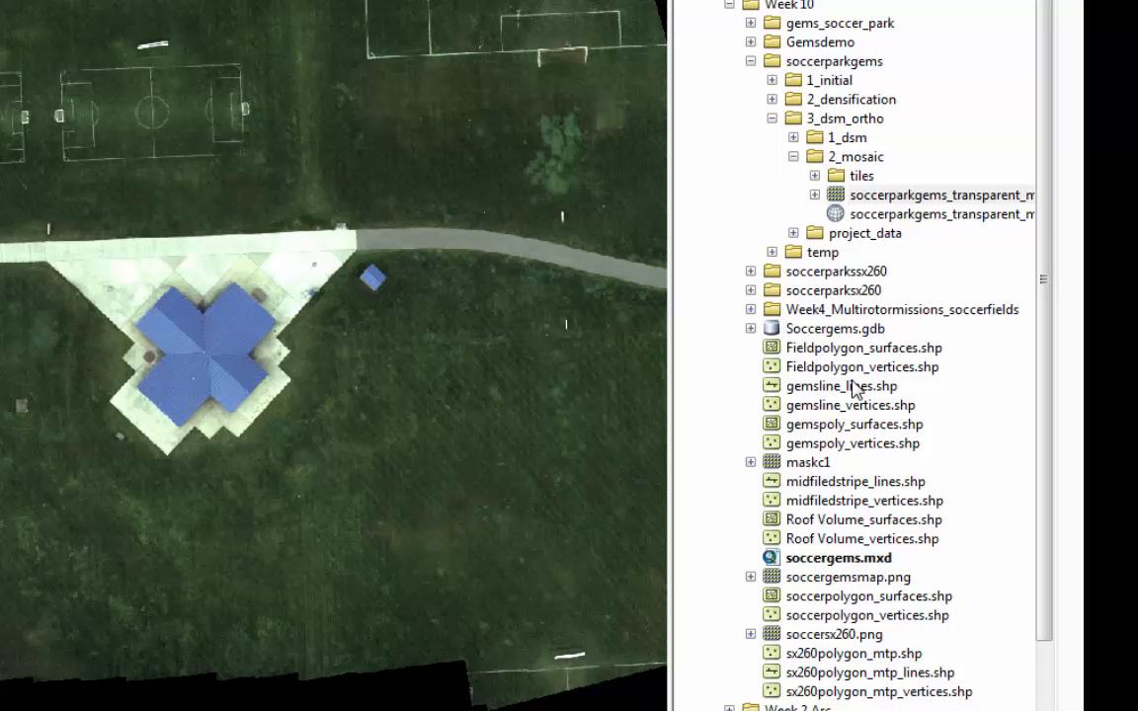
left_click(874, 521)
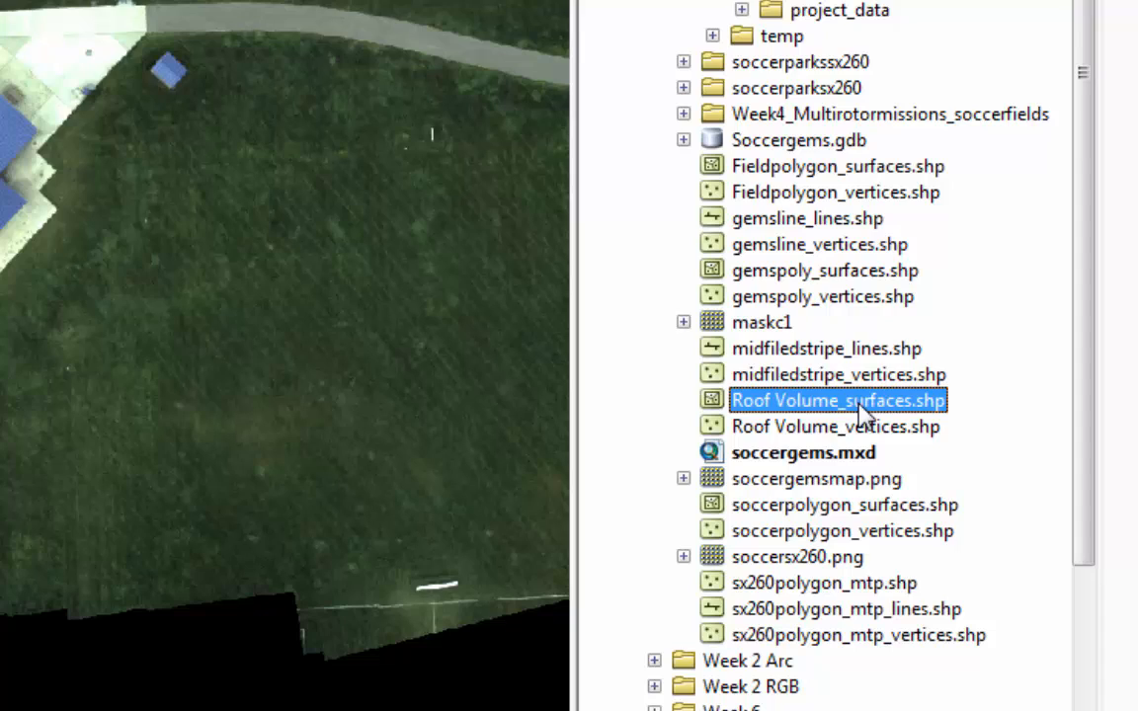
mouse_move(859, 405)
left_mouse_down()
mouse_move(330, 342)
mouse_move(255, 320)
left_mouse_up()
right_click(719, 426)
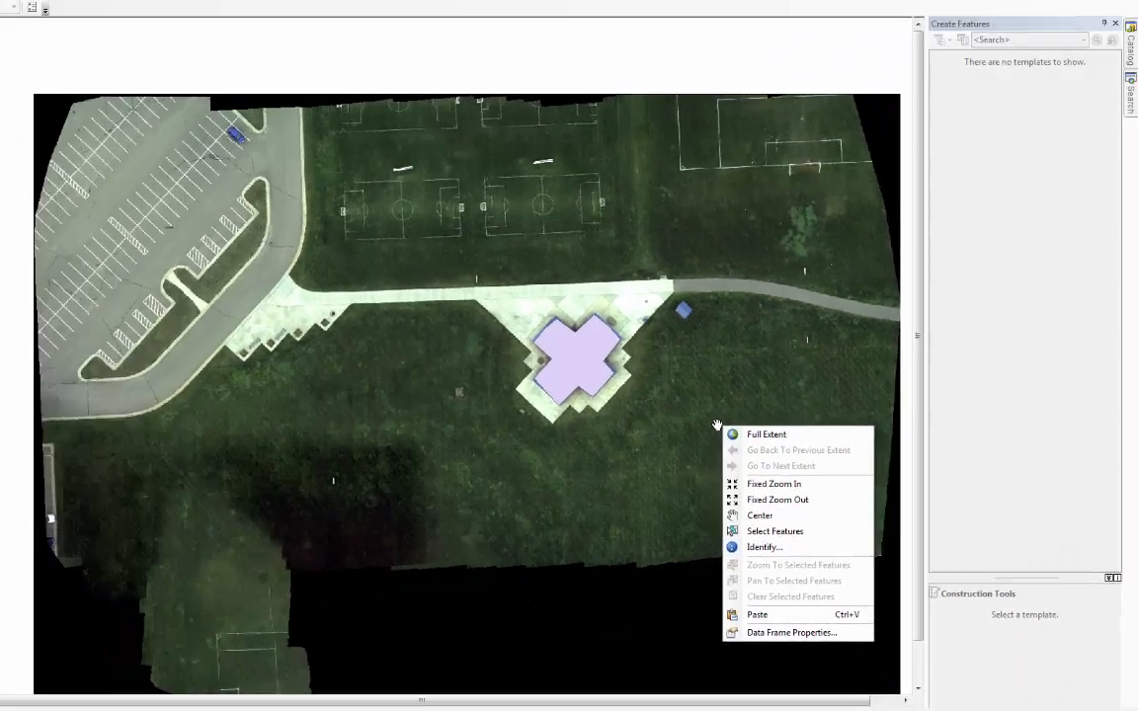
left_click(760, 514)
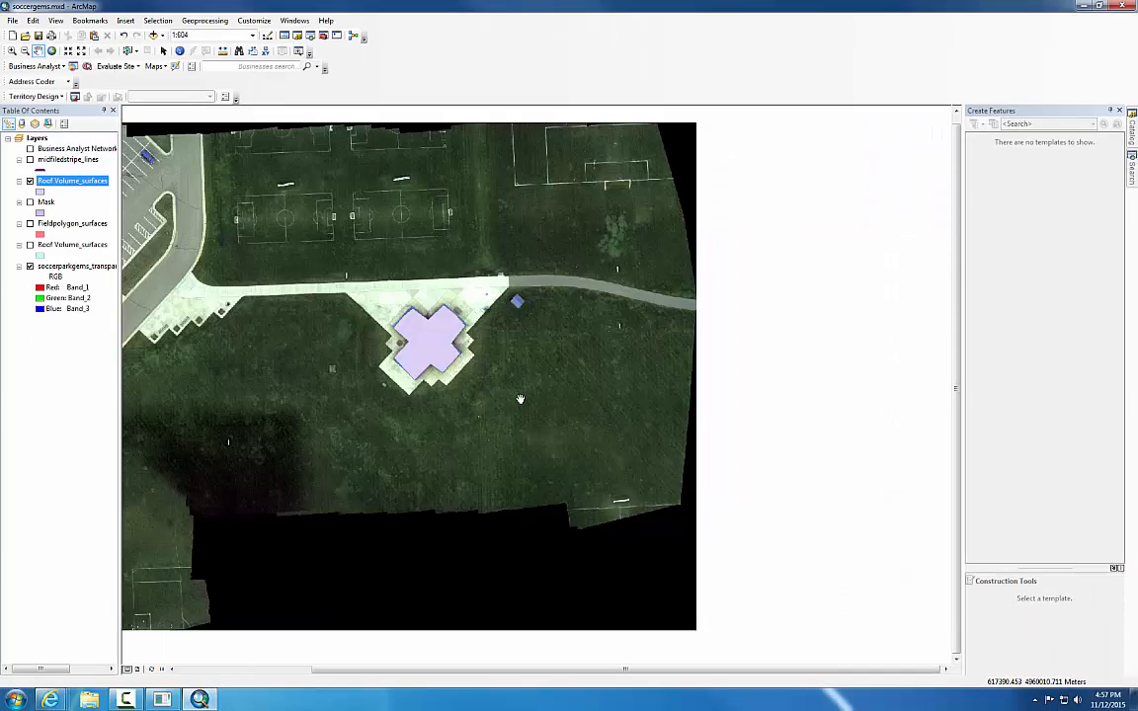
left_click_drag(390, 373, 543, 385)
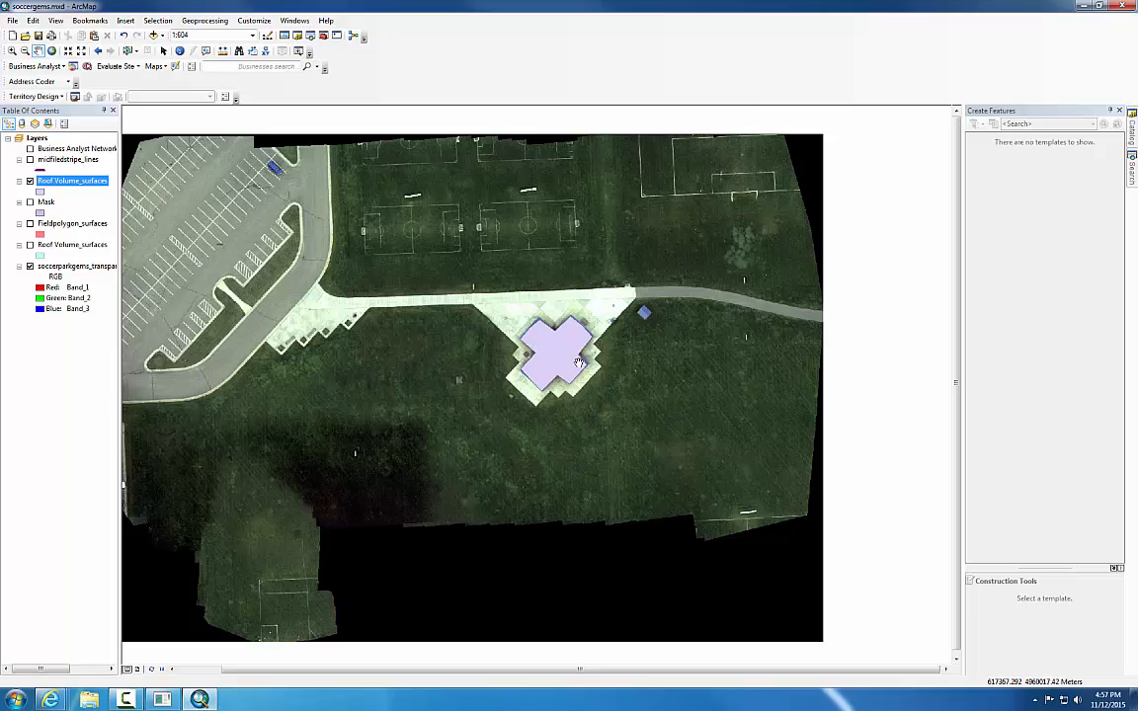
Hide the newly added Roof Volume_surfaces layer and display midfiledstripe_lines, Fieldpolygon_surfaces and the original Roof Volume_surfaces layer
left_click(30, 182)
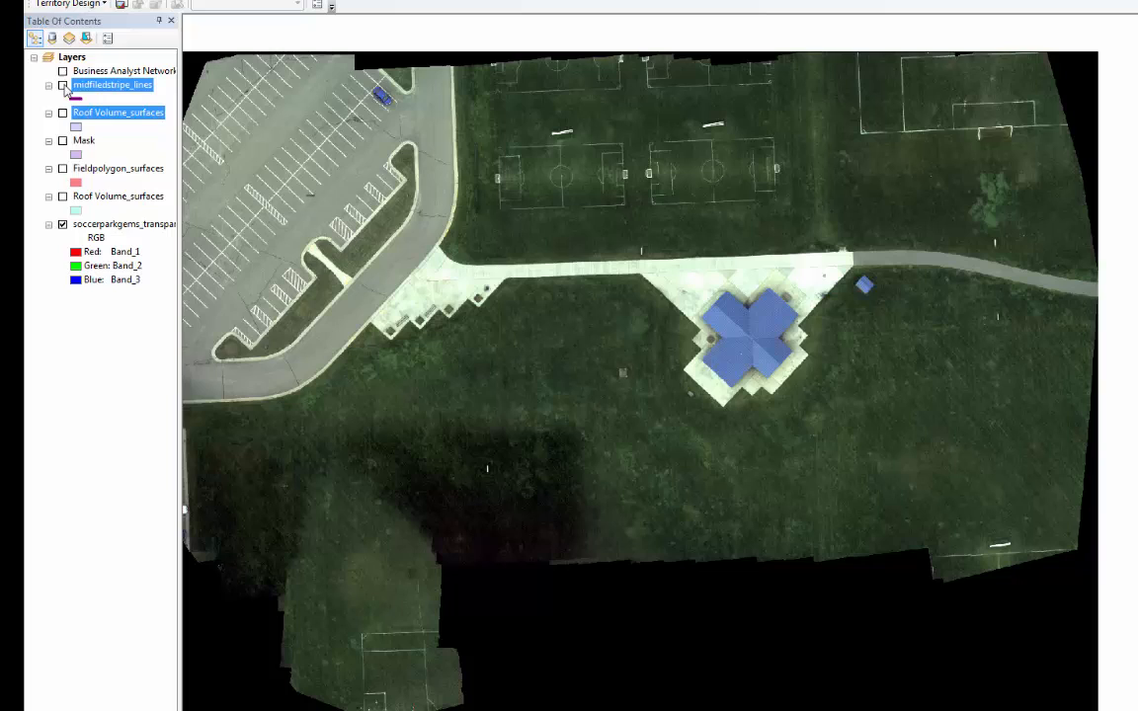
left_click(30, 159)
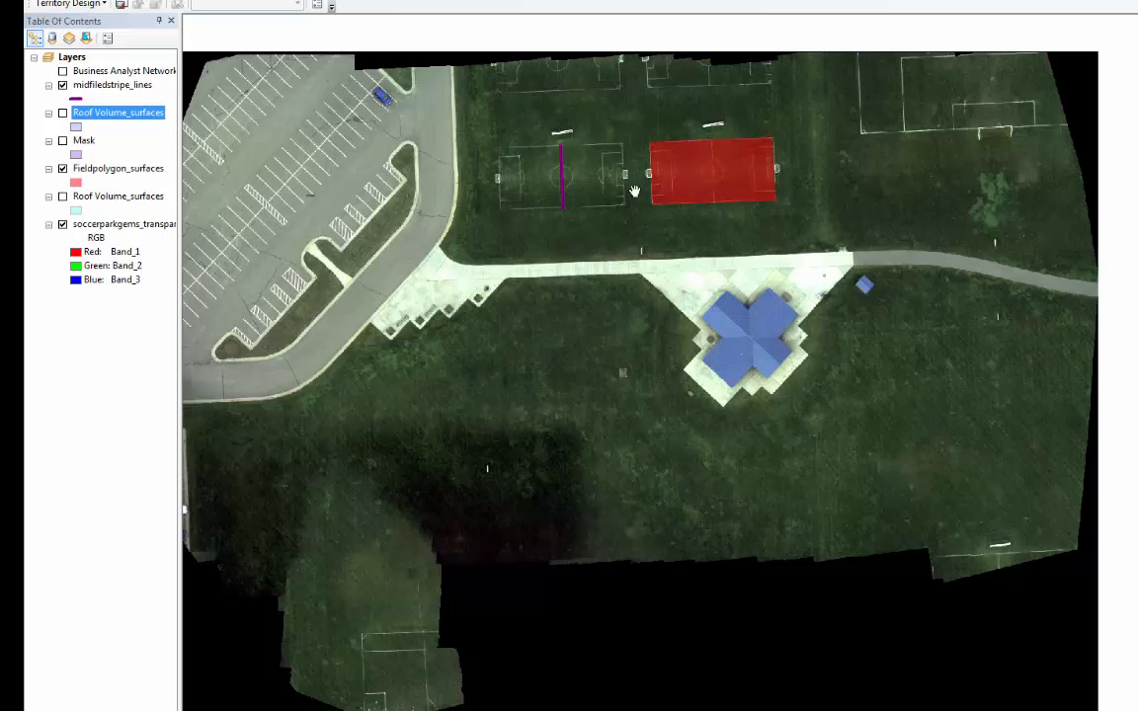
left_click(62, 198)
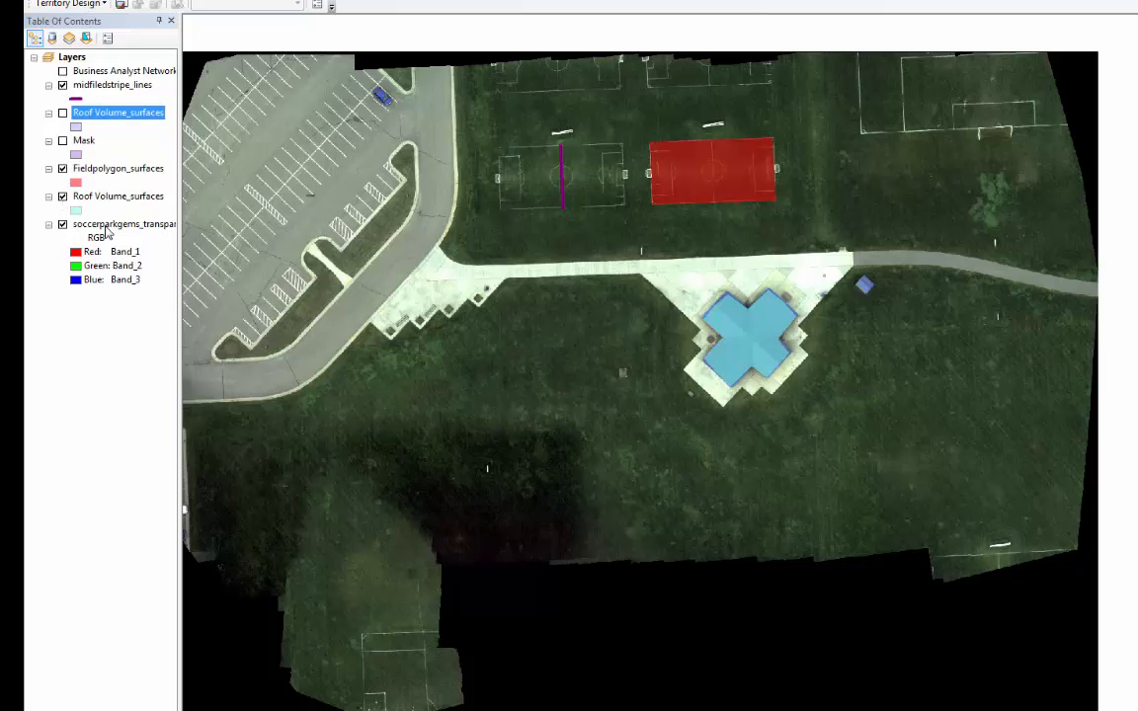